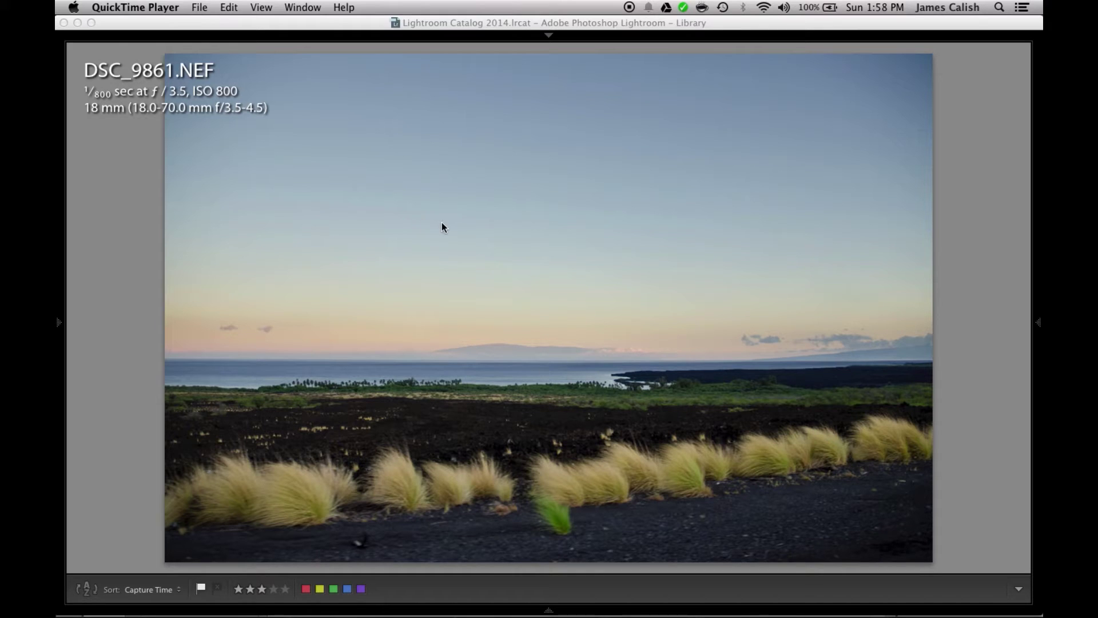
Step: Bring the unedited original NEF photo into Lightroom's Develop module
left_click(118, 252)
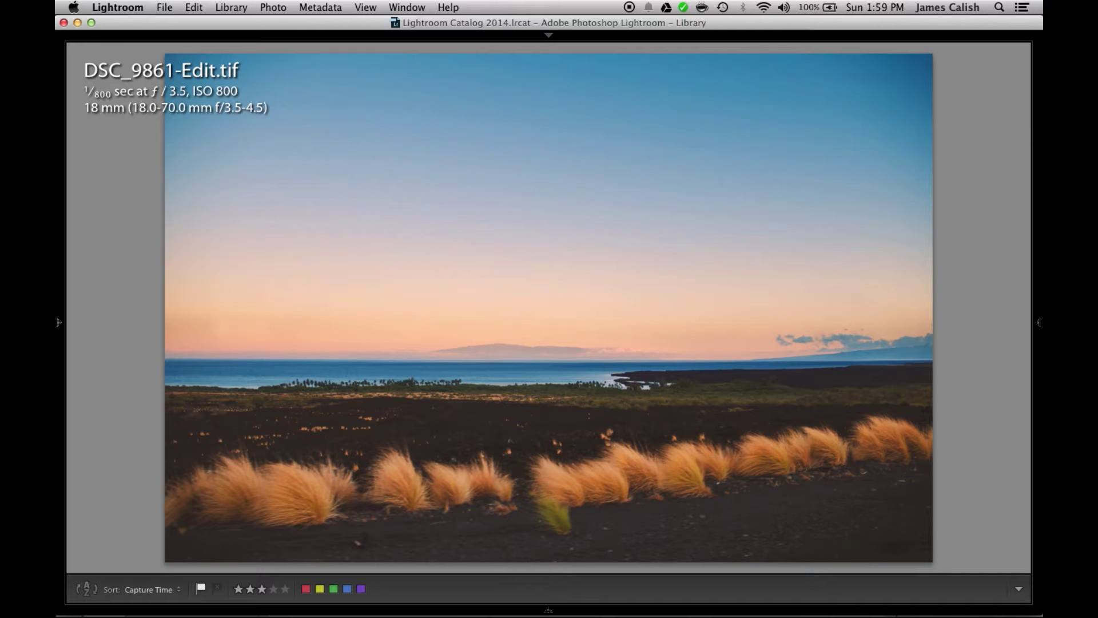
key("Left")
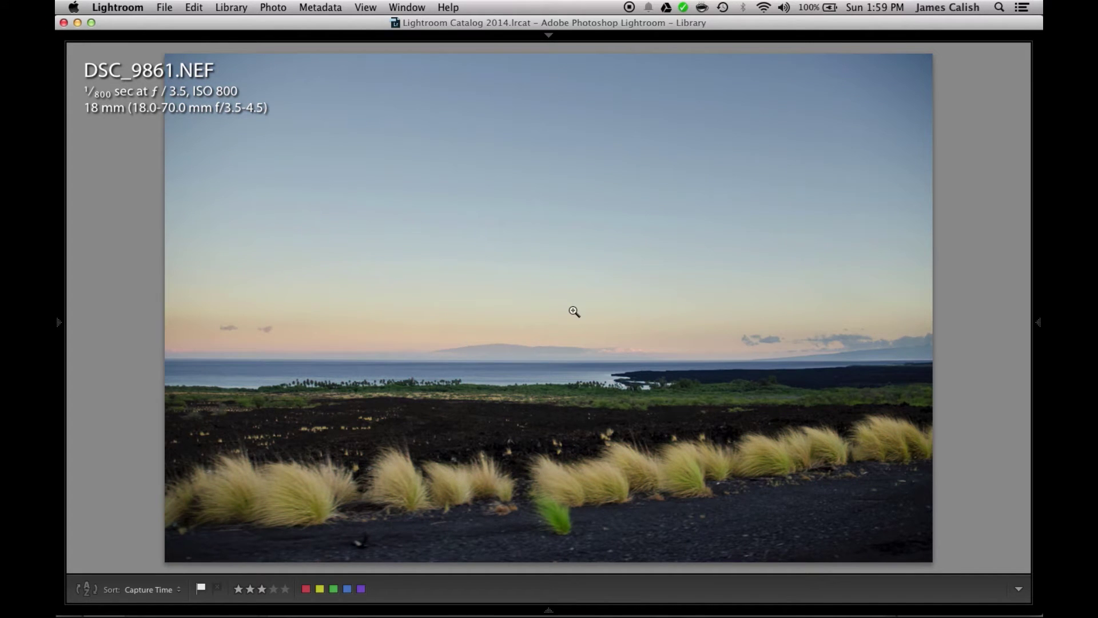
key("d")
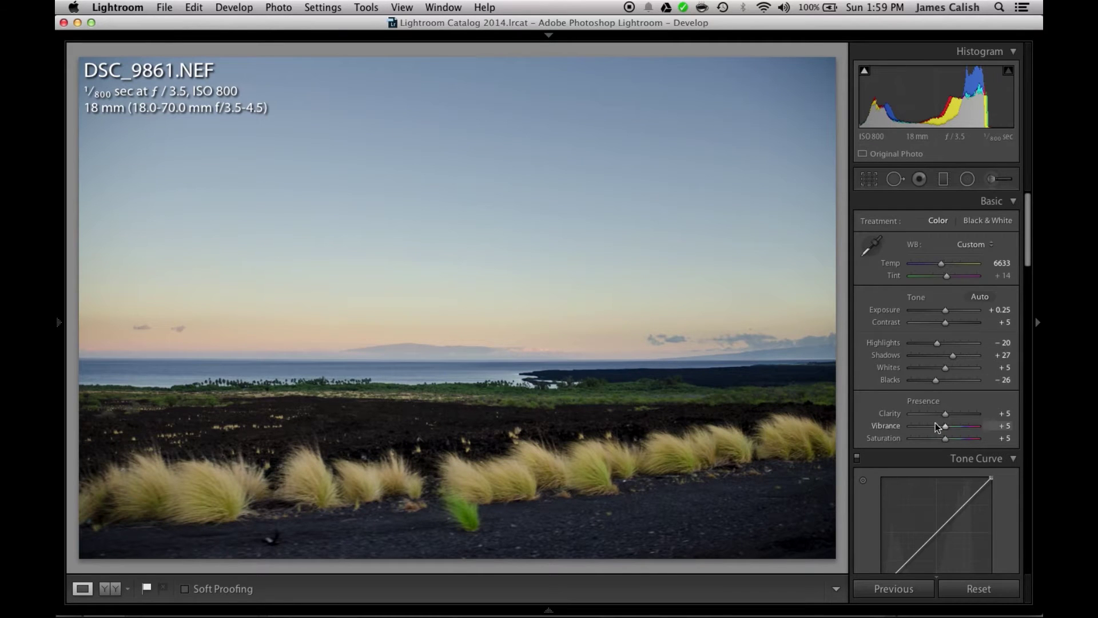
scroll(935, 423, "down", 10)
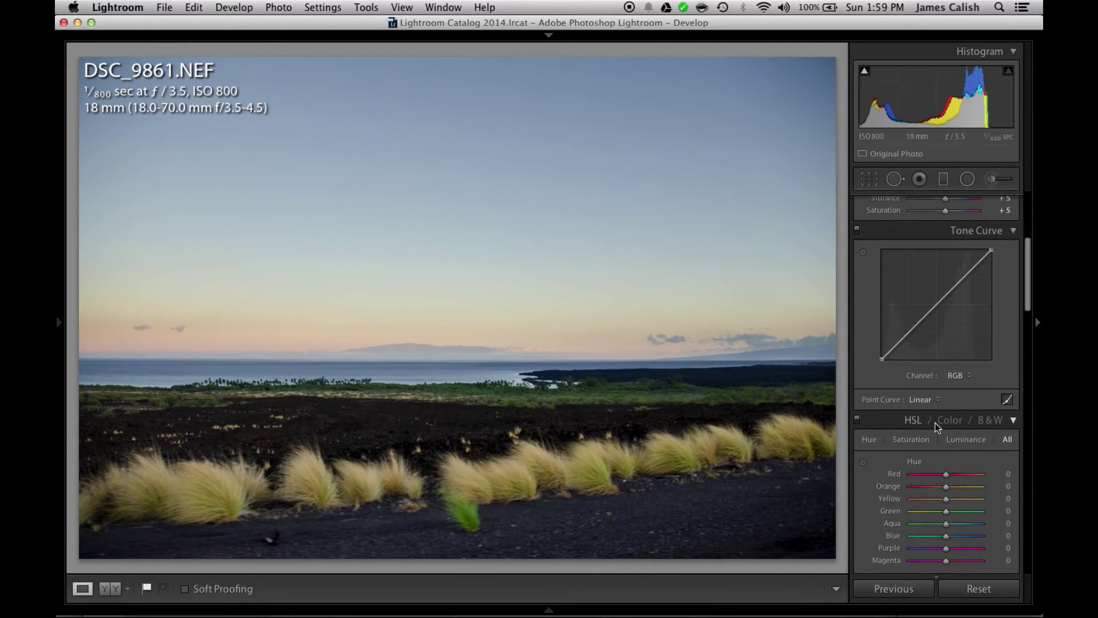
scroll(936, 424, "up", 10)
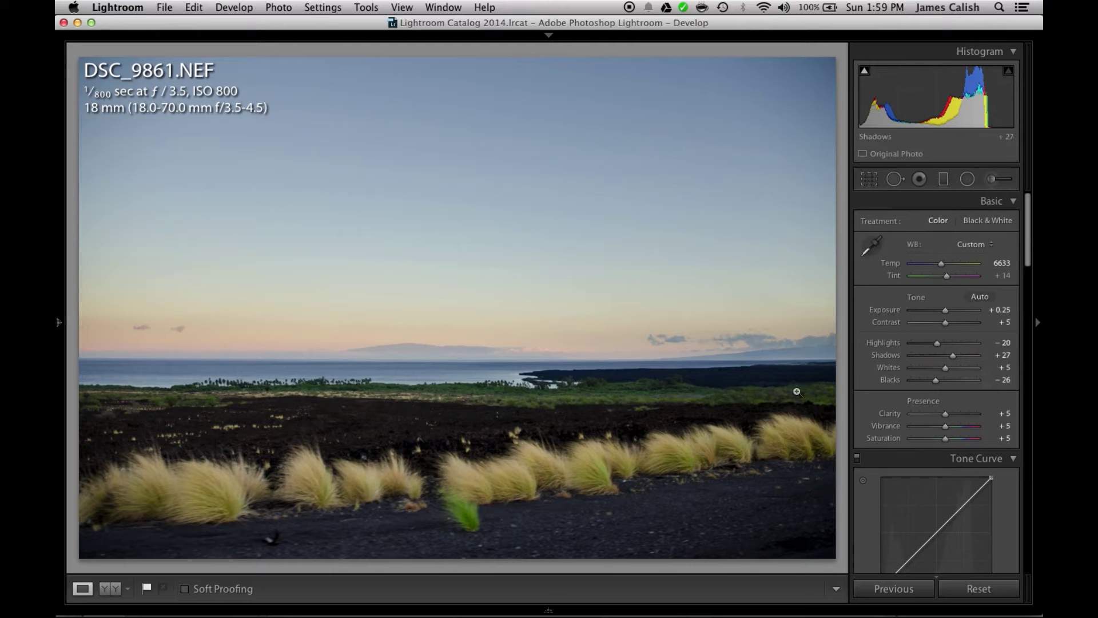
scroll(959, 383, "down", 10)
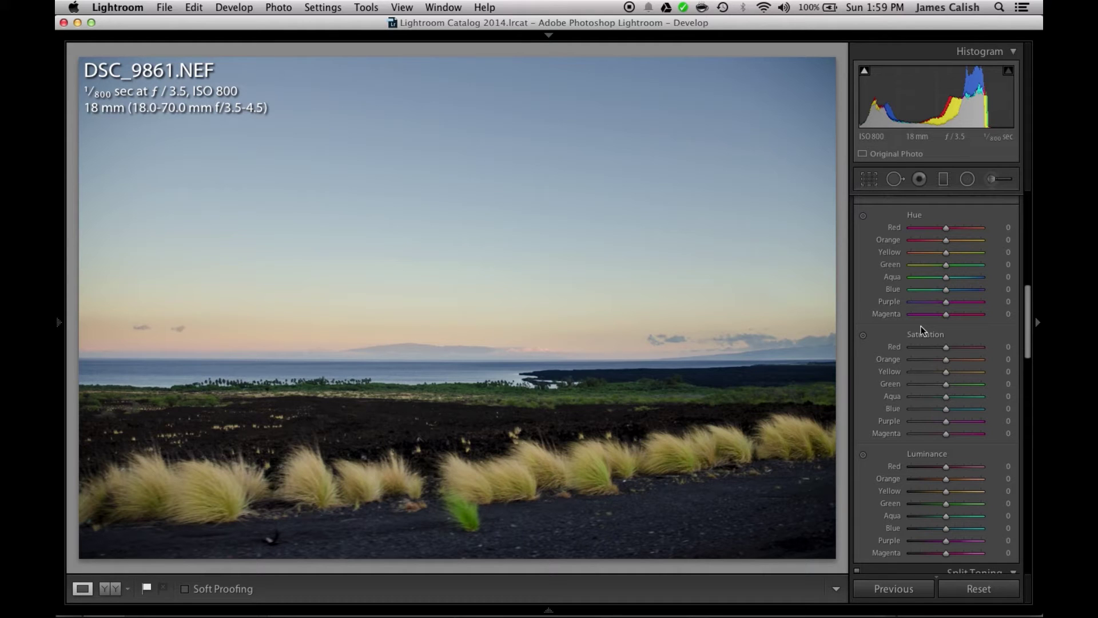
Step: Lower the photo's contrast to -6
right_click(442, 288)
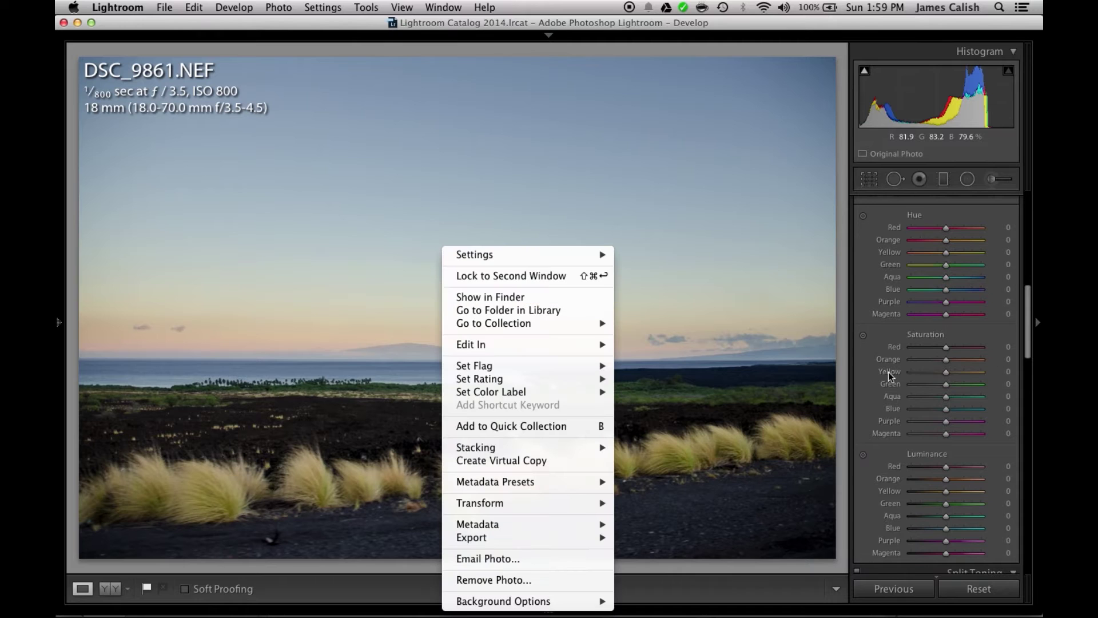
left_click(876, 338)
scroll(876, 338, "up", 10)
scroll(876, 338, "down", 2)
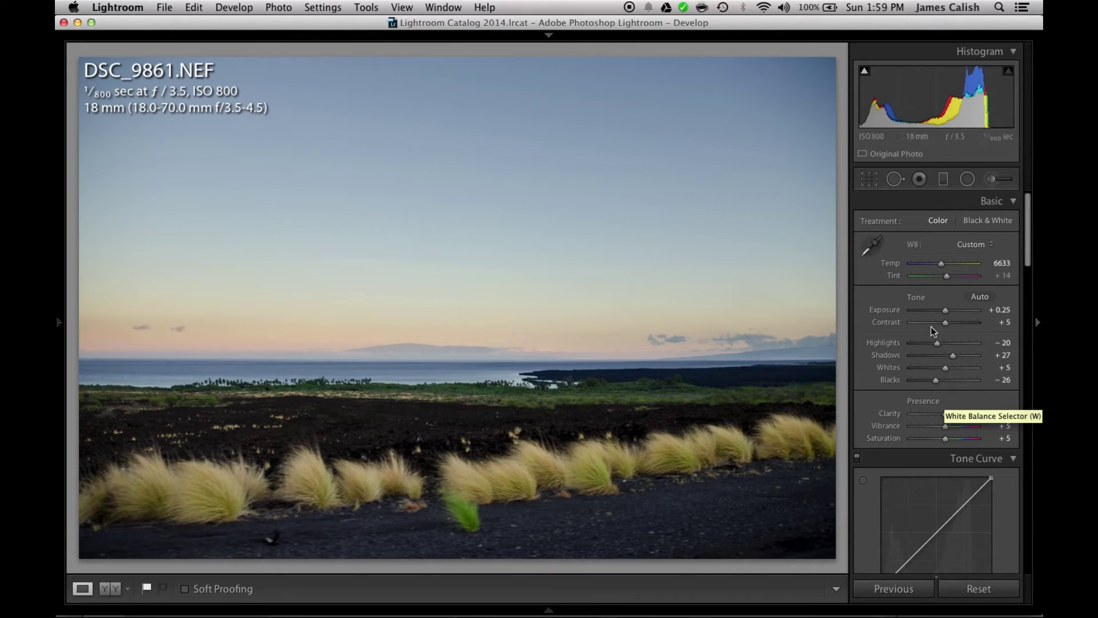
left_click_drag(945, 324, 942, 324)
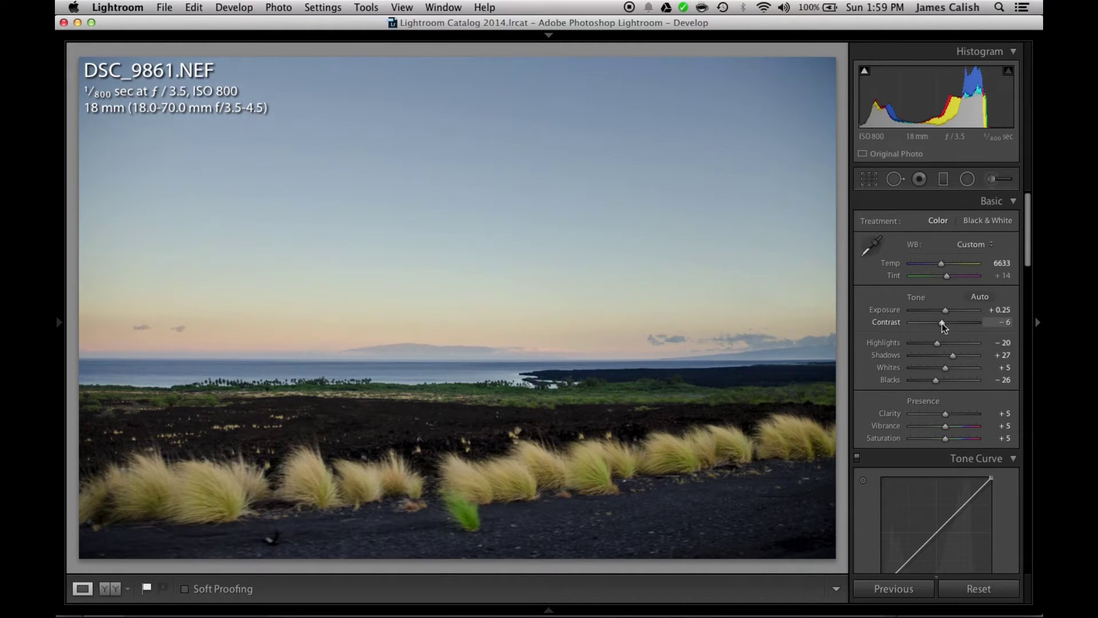
Step: Send the photo to Photoshop CS6 via Edit In > Edit in Adobe Photoshop CS6
right_click(404, 216)
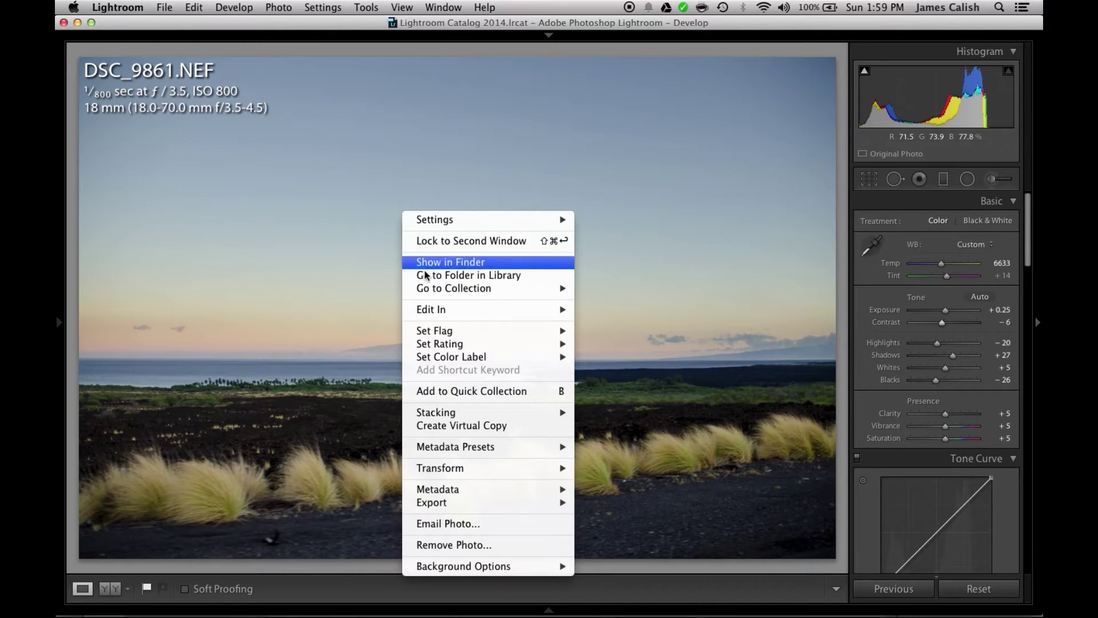
mouse_move(441, 310)
left_click(612, 314)
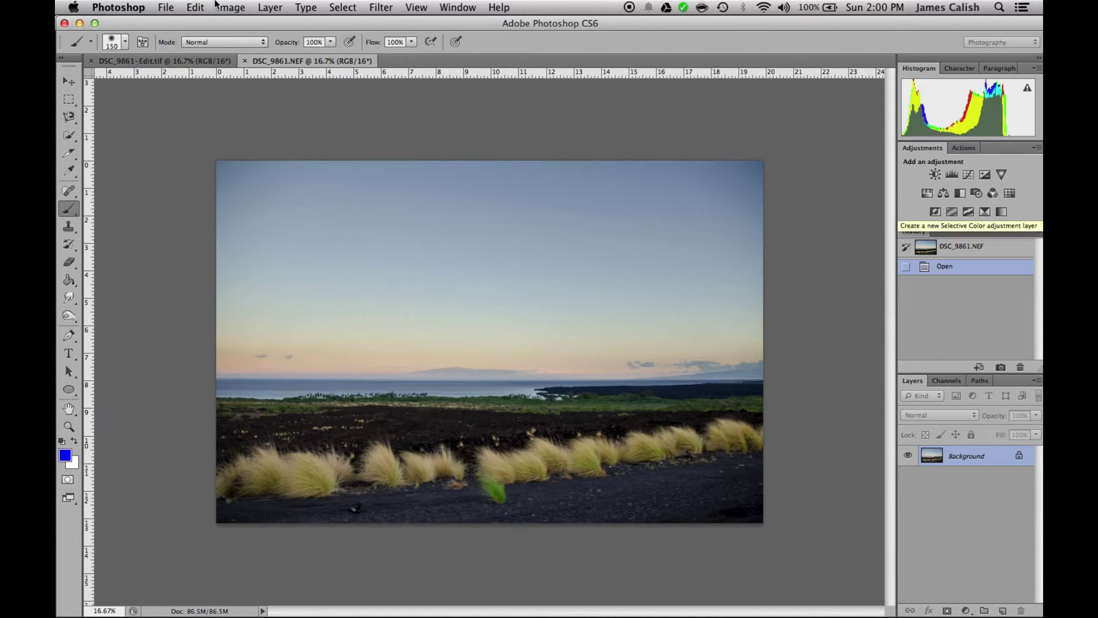
left_click(177, 64)
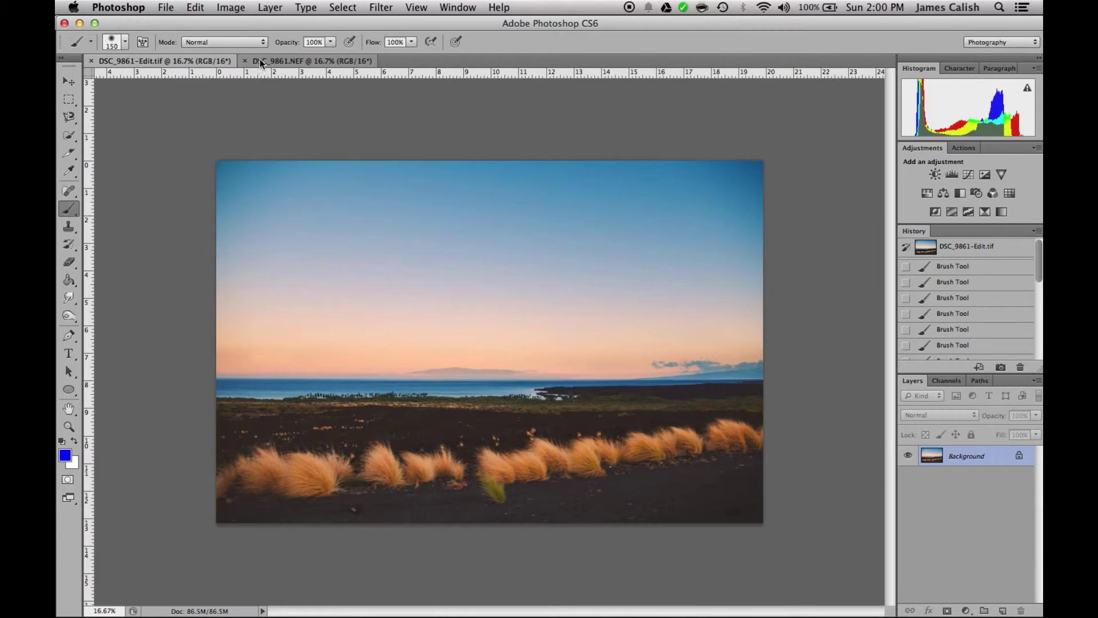
left_click(279, 64)
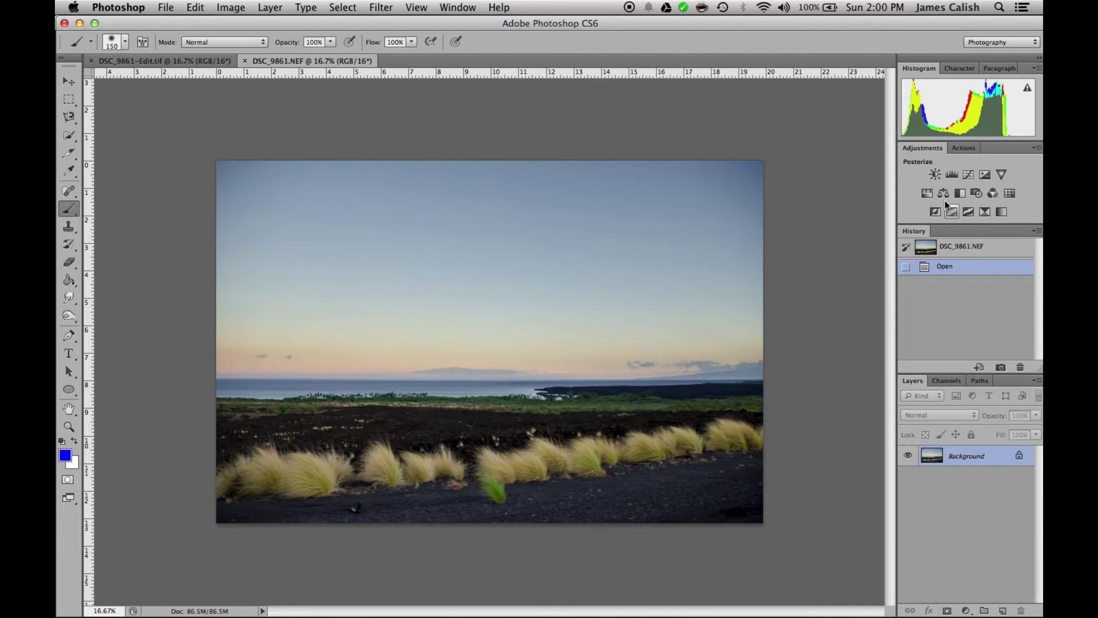
left_click(983, 213)
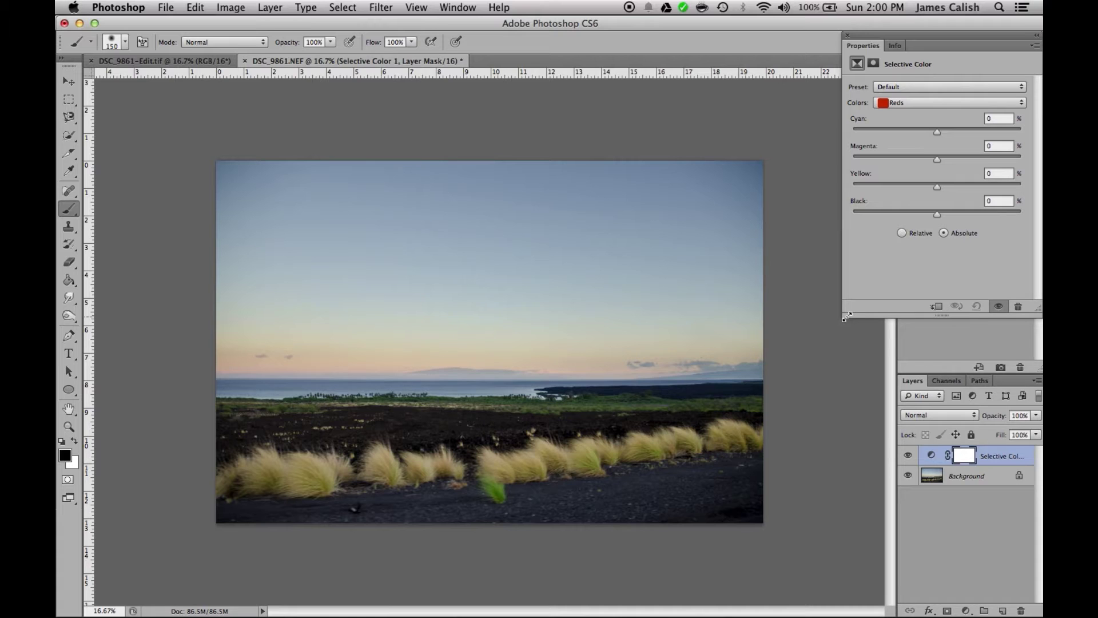
Step: Shift the Selective Color Yellows range to roughly Cyan -40, Magenta +3, Yellow +10, Black +6
scroll(838, 317, "up", 2)
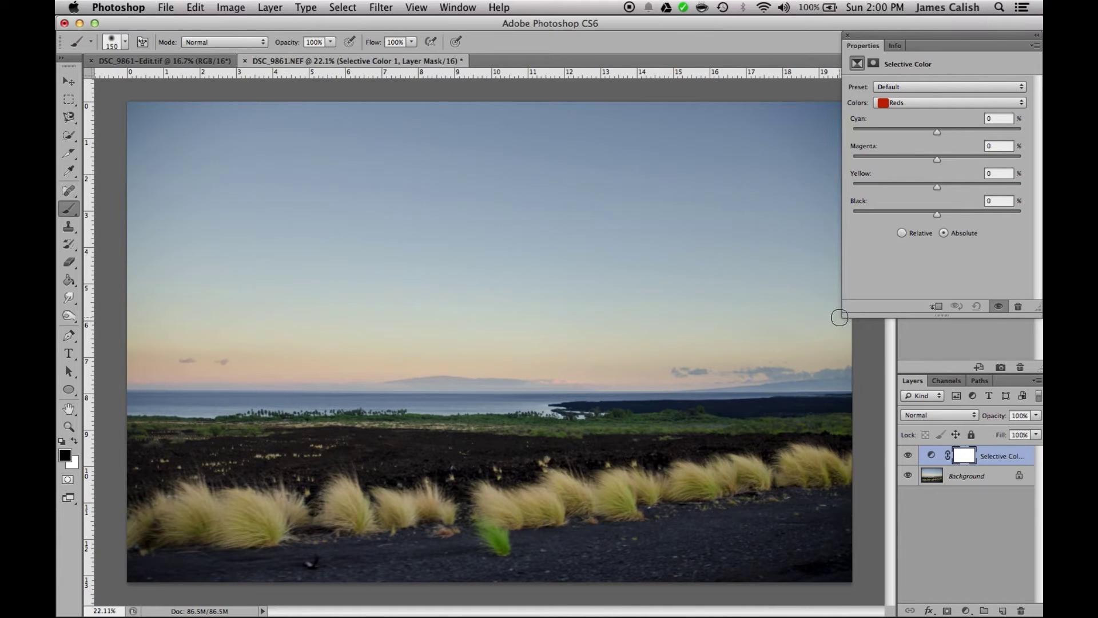
left_click_drag(839, 316, 880, 328)
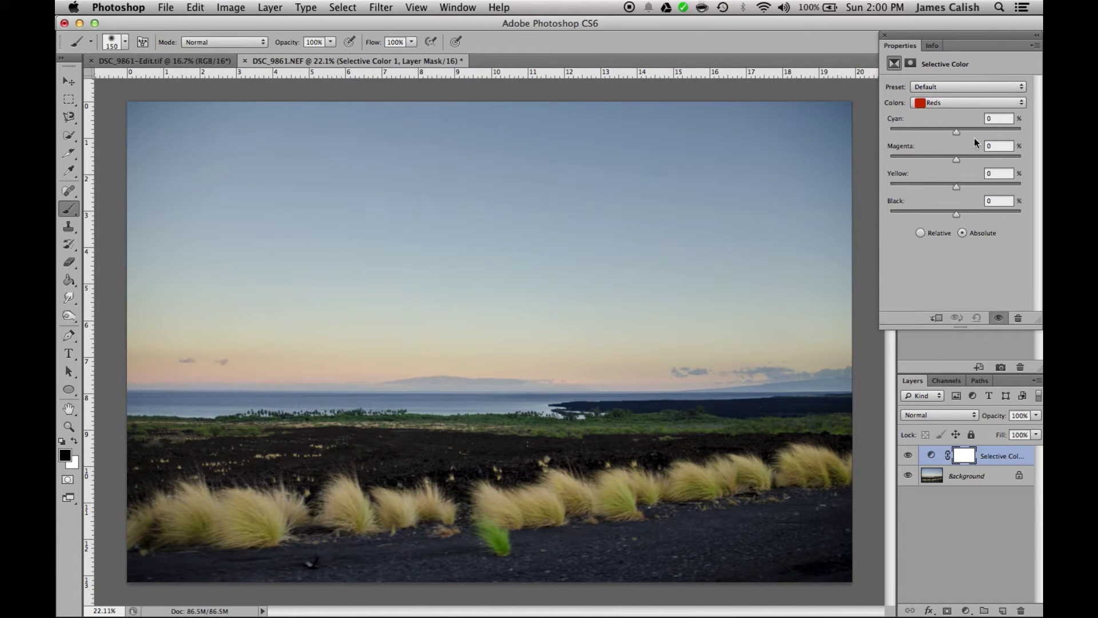
left_click(964, 103)
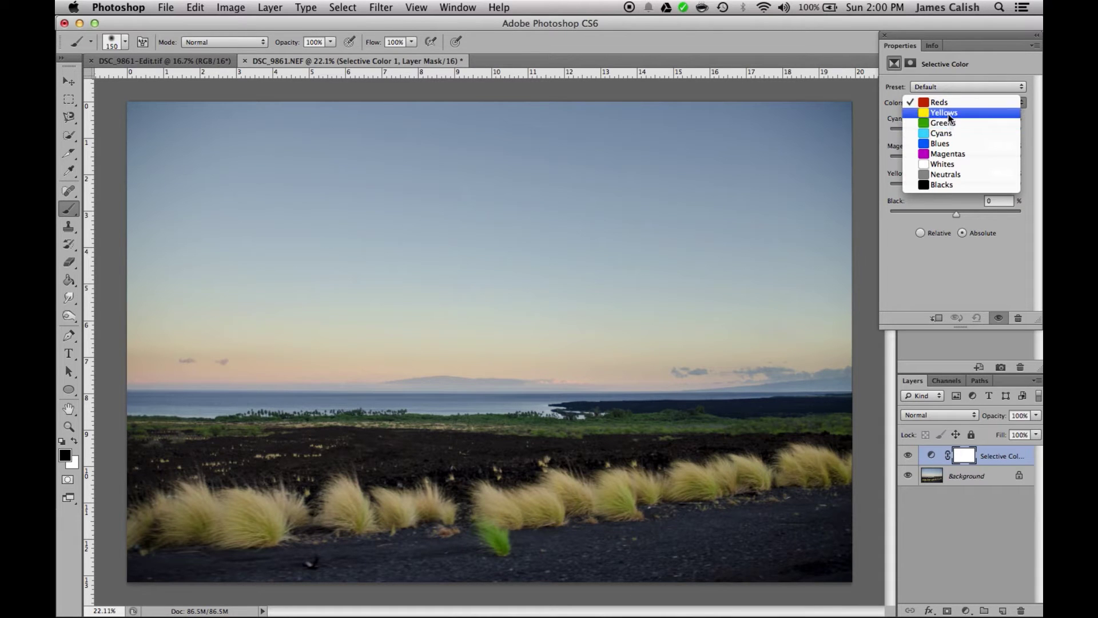
left_click(949, 116)
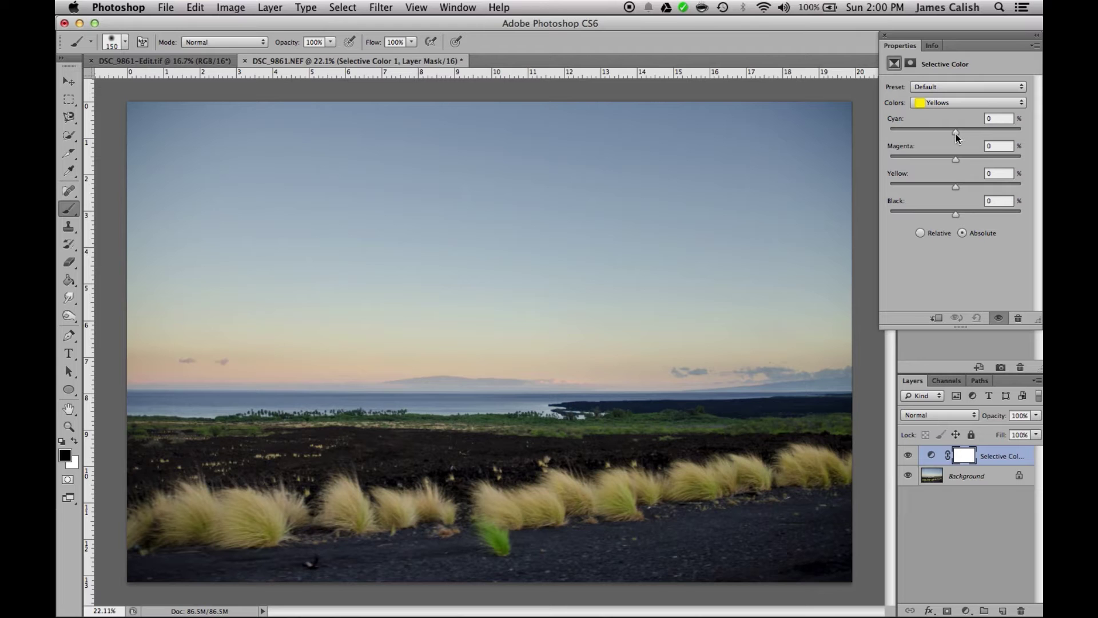
left_click_drag(956, 137, 922, 140)
left_click_drag(955, 161, 959, 191)
left_click_drag(923, 132, 934, 135)
left_click_drag(955, 219, 960, 219)
left_click_drag(959, 187, 963, 191)
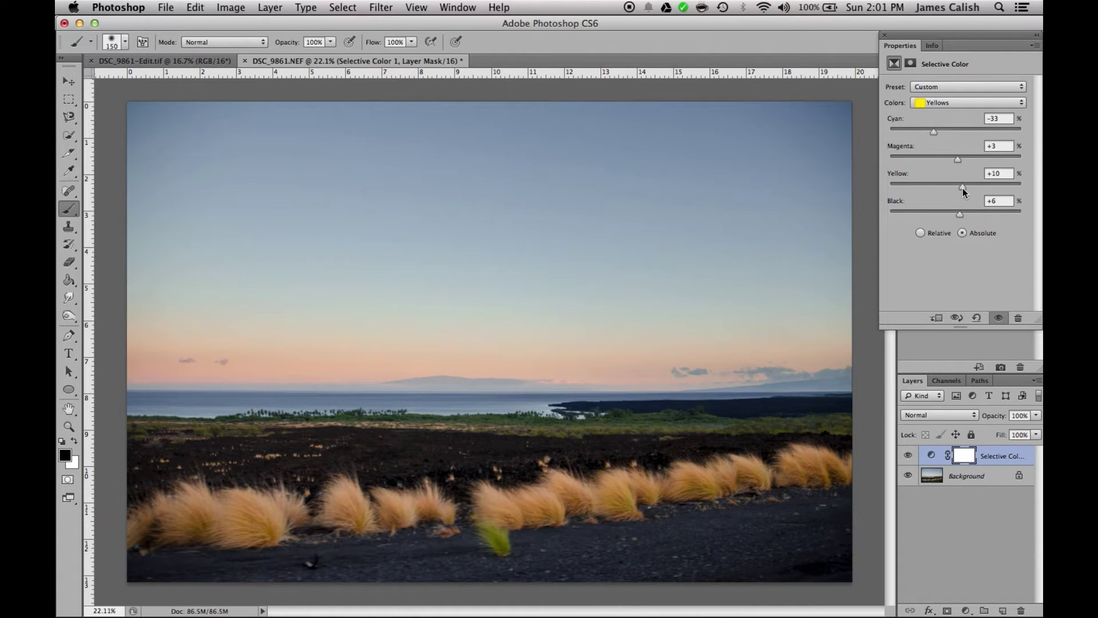
left_click_drag(934, 134, 930, 138)
left_click(951, 110)
Step: Cut cyan from the Greens, then set the Cyans range to Cyan -65, Magenta -17, Yellow -19
left_click(949, 115)
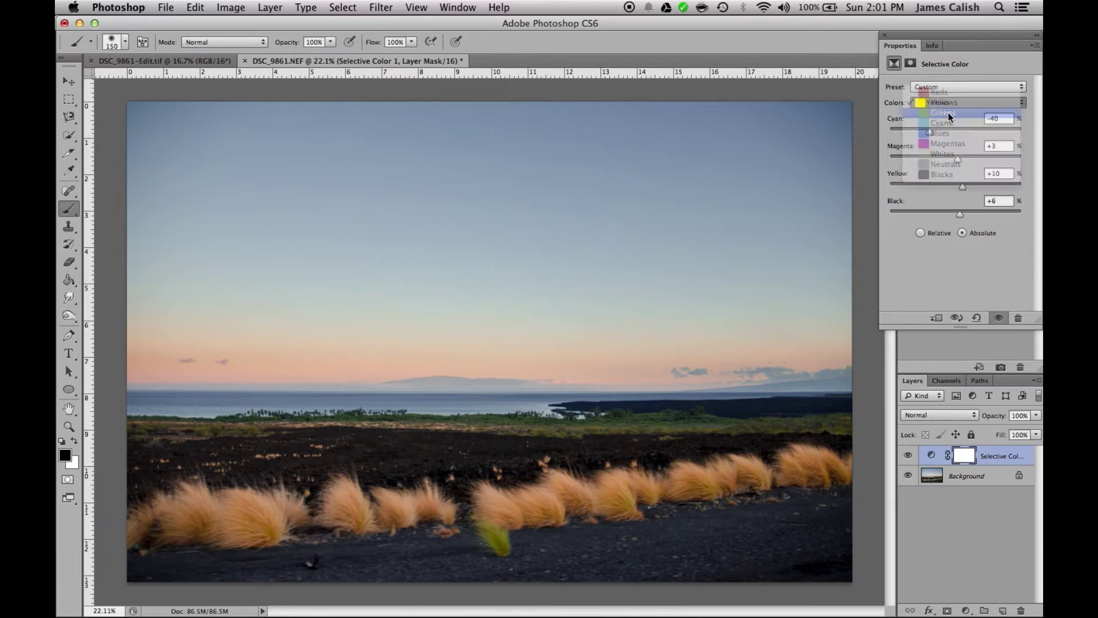
left_click_drag(955, 133, 961, 187)
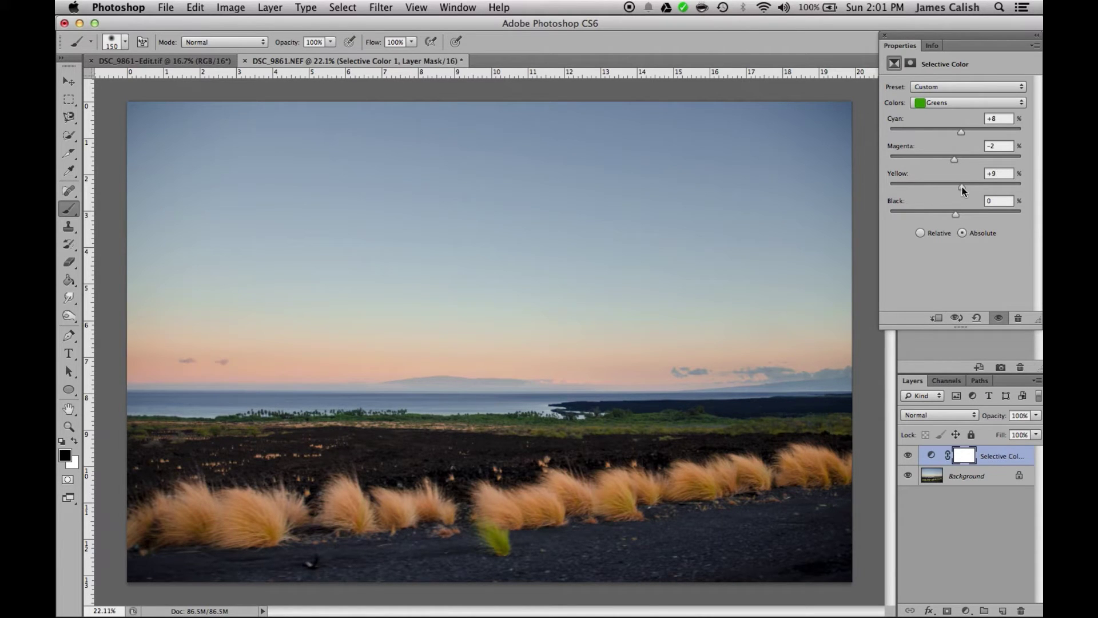
left_click(938, 104)
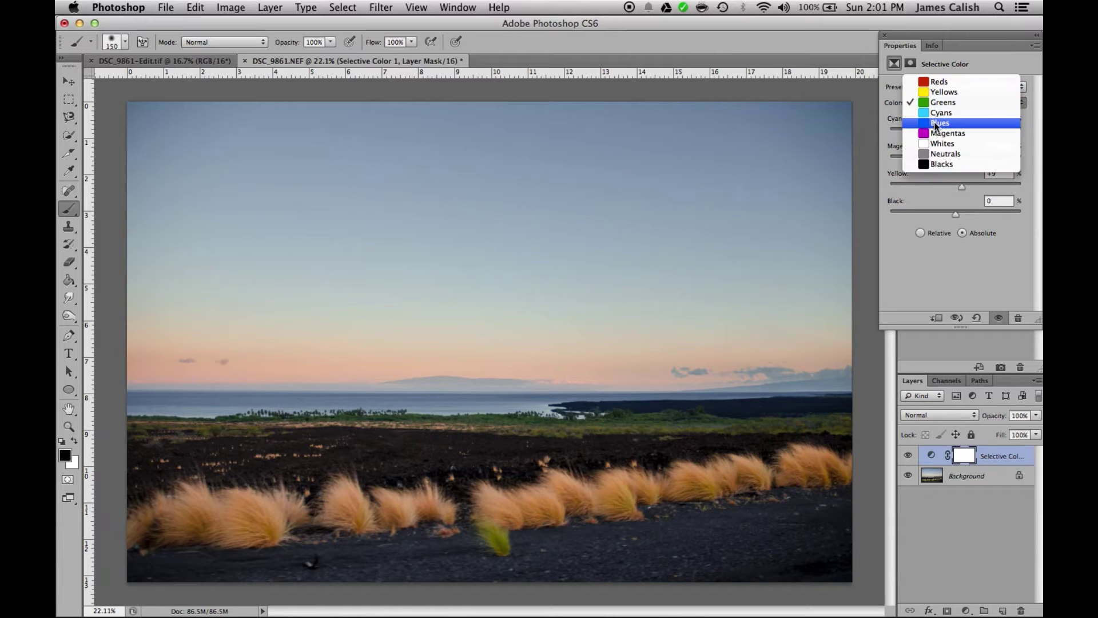
left_click(941, 113)
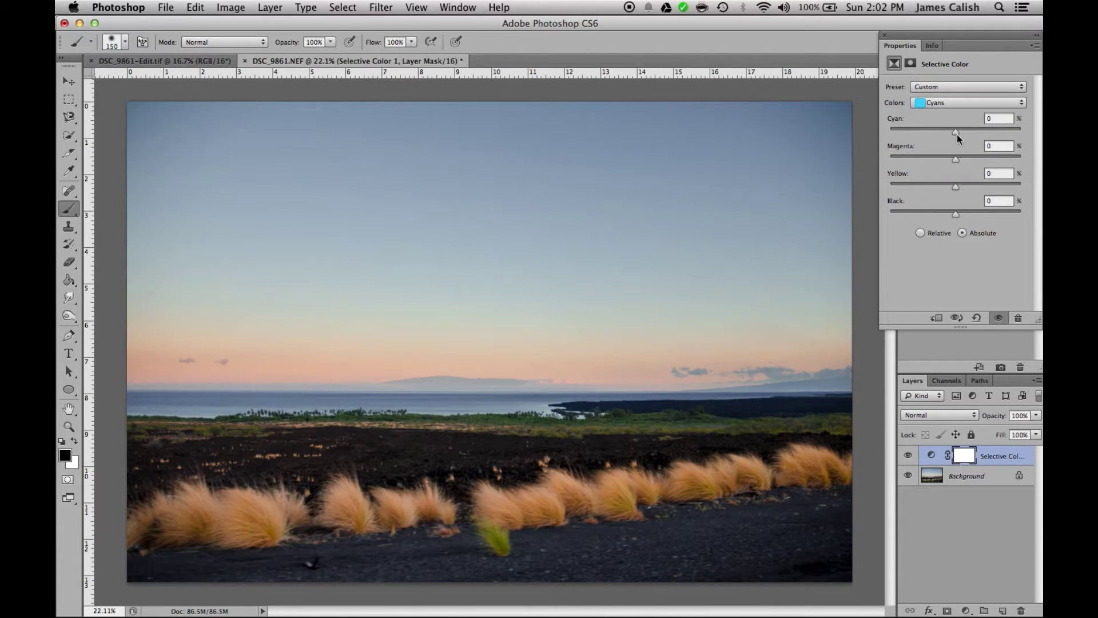
left_click_drag(955, 132, 867, 166)
left_click_drag(890, 159, 781, 198)
left_click_drag(890, 197, 942, 192)
left_click(952, 106)
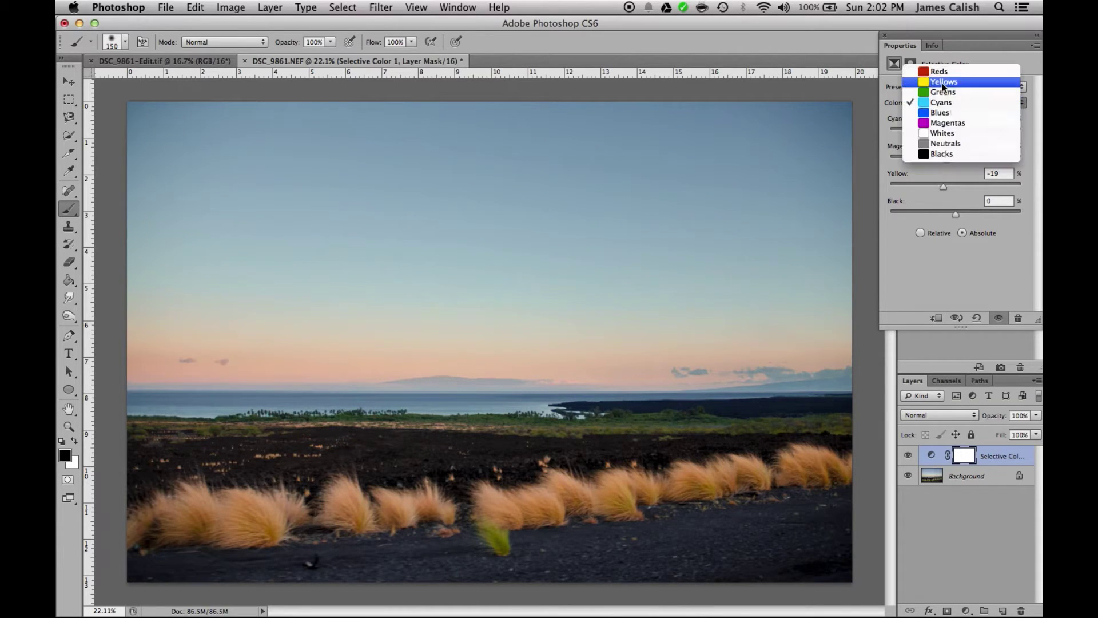
Step: Refine Selective Color: Yellows magenta +2, Blues black +9, Cyans black +6
left_click(942, 84)
left_click_drag(957, 161, 957, 161)
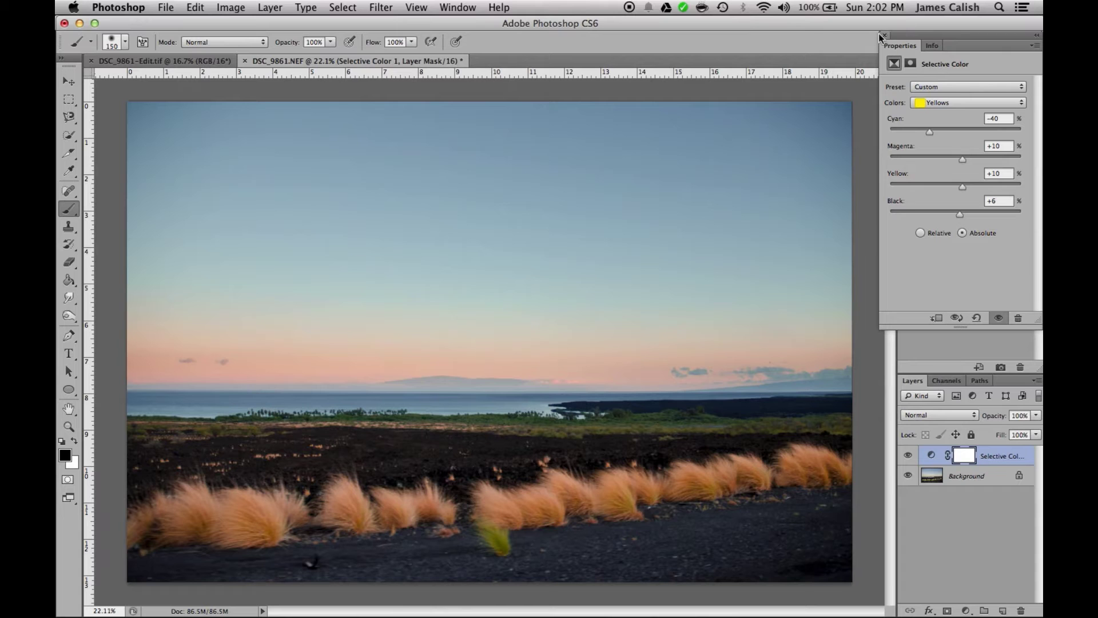
left_click(944, 102)
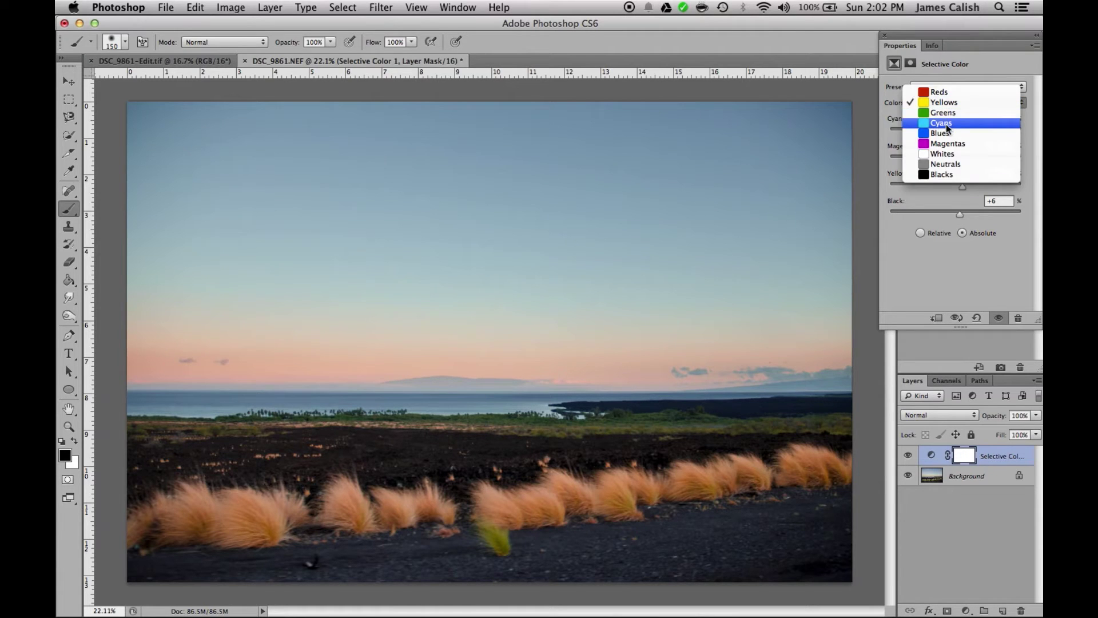
left_click(946, 129)
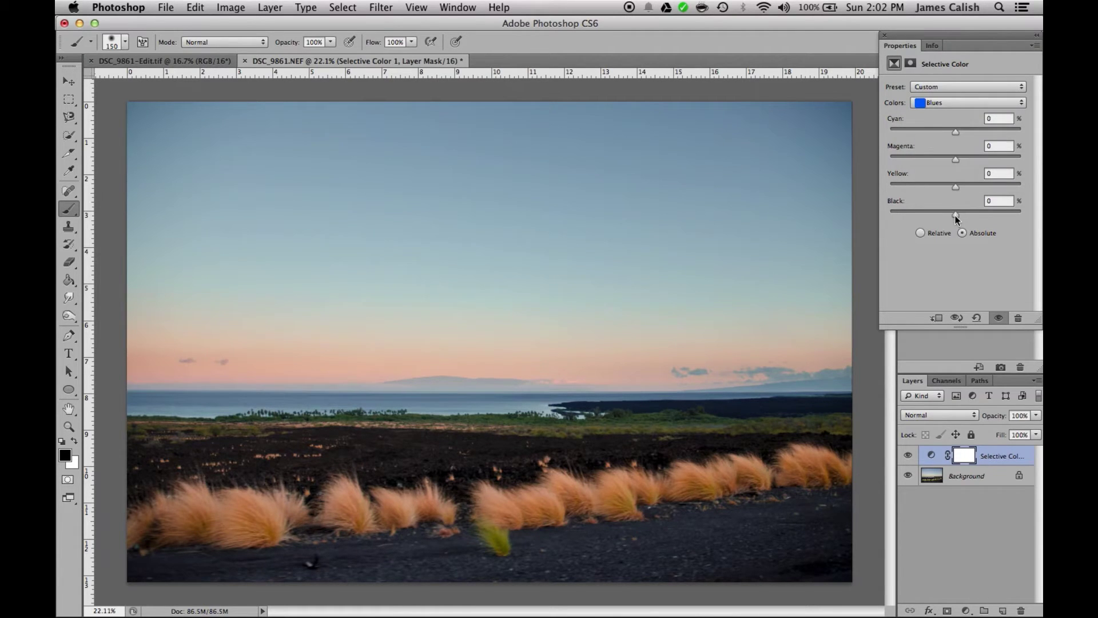
mouse_move(956, 215)
left_mouse_down()
mouse_move(937, 216)
mouse_move(956, 218)
left_mouse_up()
left_click_drag(967, 217, 962, 216)
left_click(968, 102)
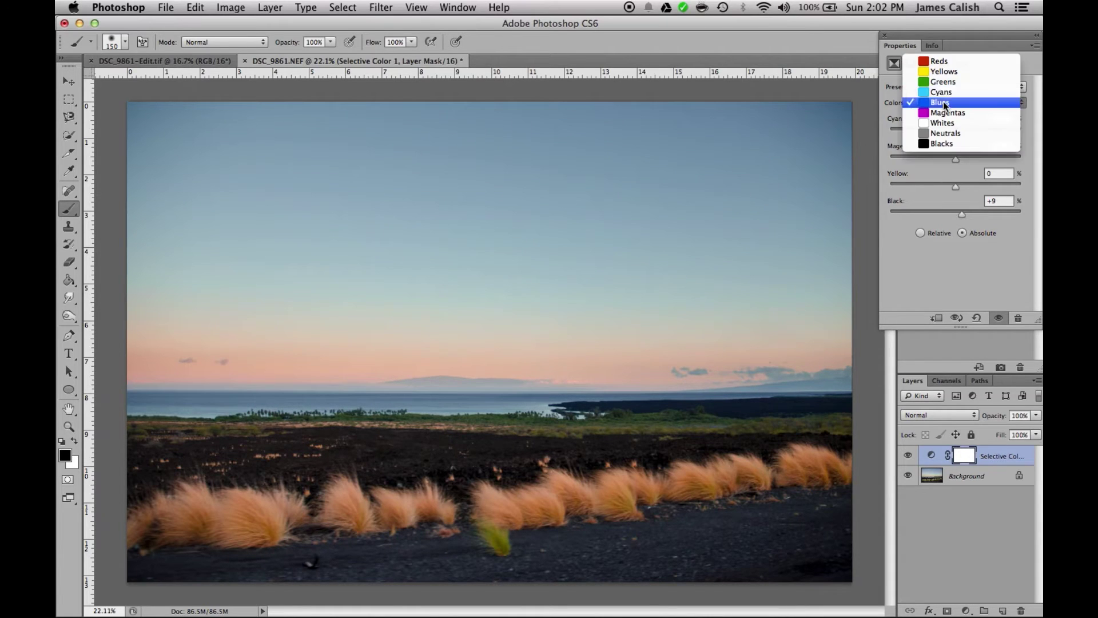
left_click(938, 93)
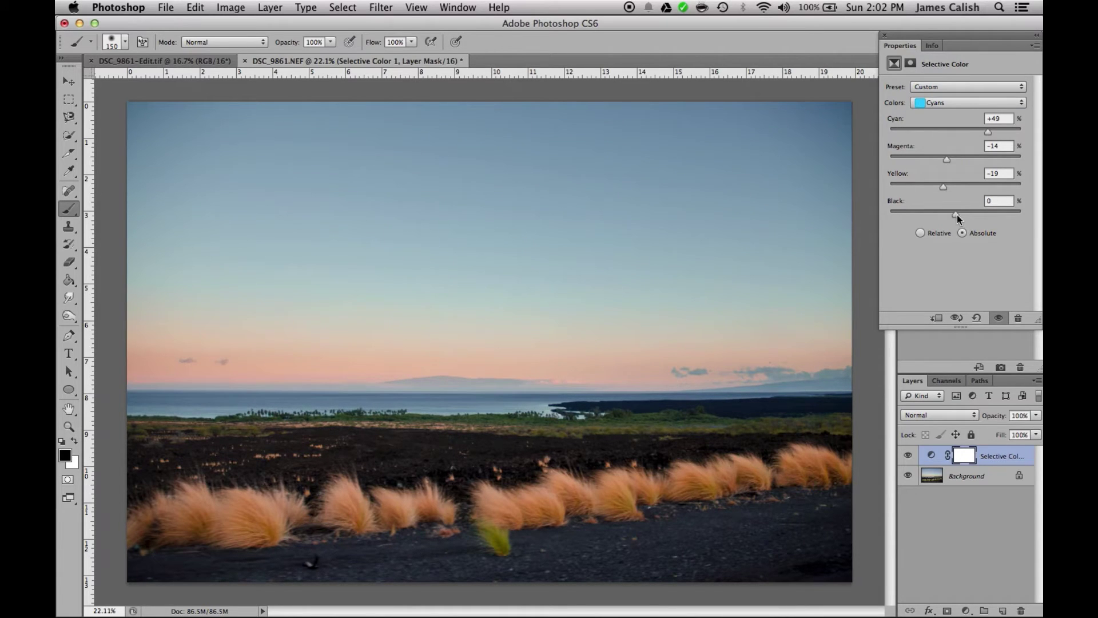
left_click_drag(1031, 220, 957, 216)
Step: Compare the NEF against DSC_9861-Edit.tif, then close the Selective Color properties
left_click(180, 59)
left_click(293, 61)
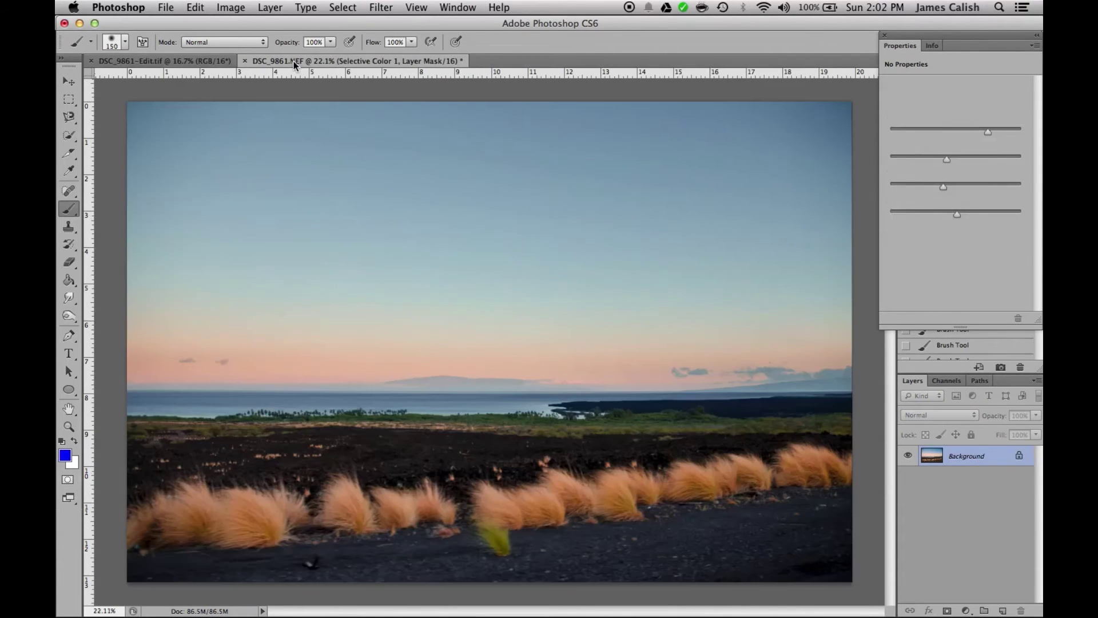
left_click(208, 61)
left_click(300, 62)
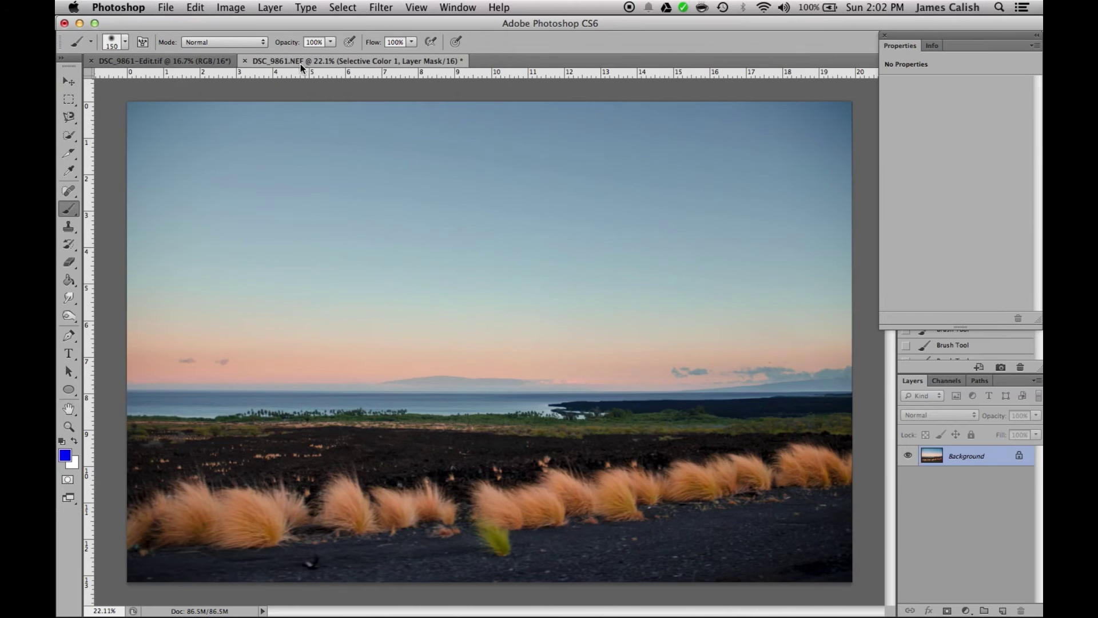
left_click(886, 33)
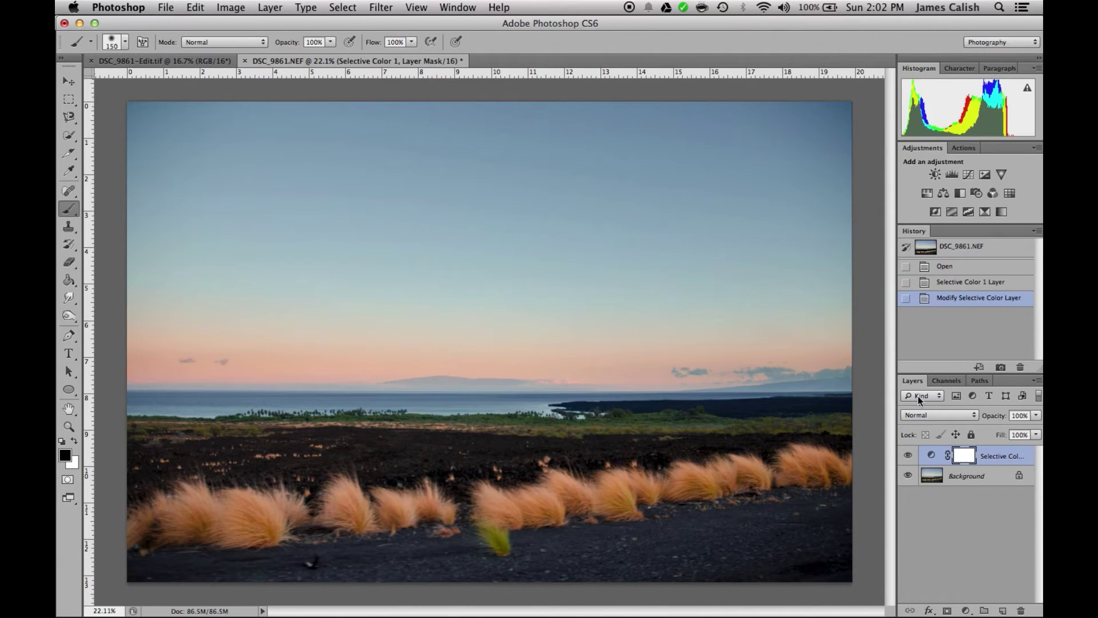
Step: Toggle the Selective Color layer to compare, then add a Hue/Saturation layer with saturation +7
left_click(908, 456)
left_click(907, 456)
left_click(908, 456)
left_click(926, 193)
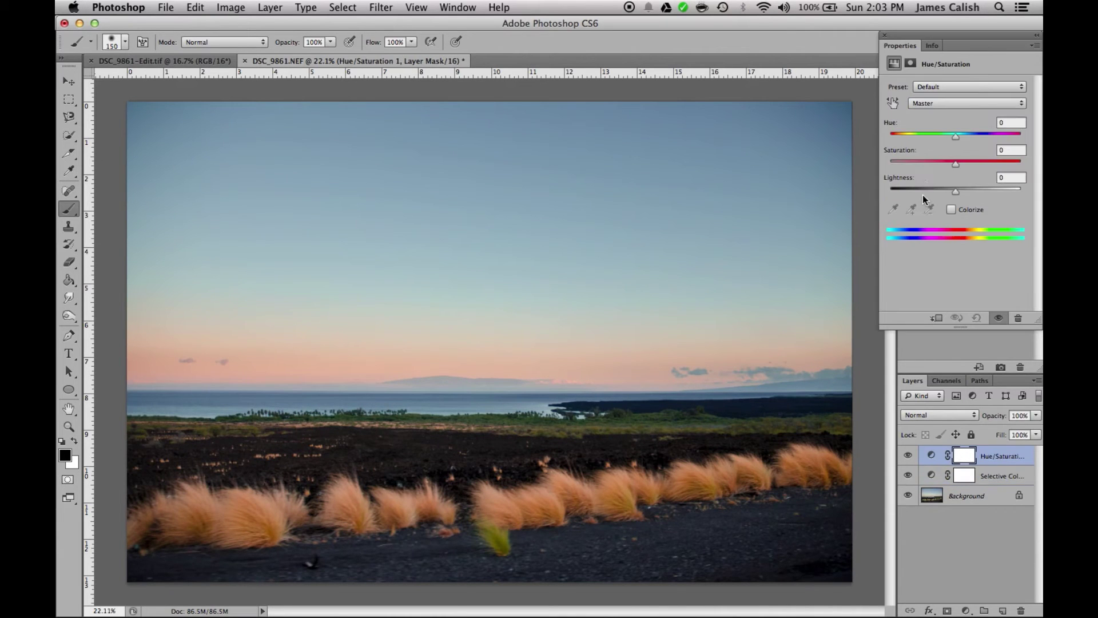
left_click_drag(955, 165, 968, 165)
left_click_drag(966, 164, 965, 164)
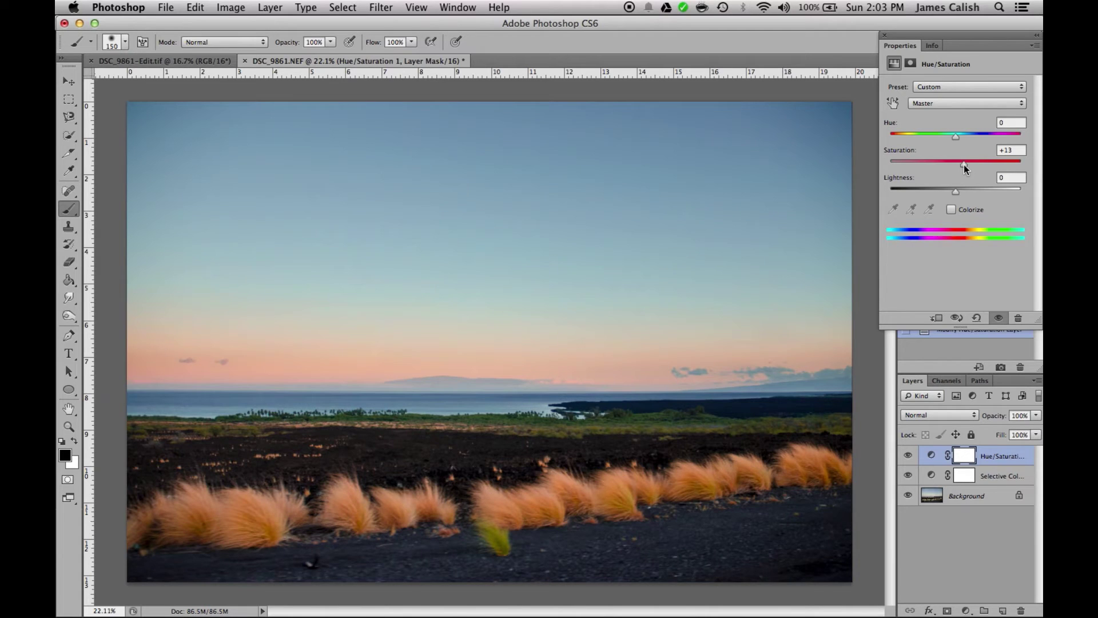
left_click_drag(963, 163, 964, 163)
left_click(884, 36)
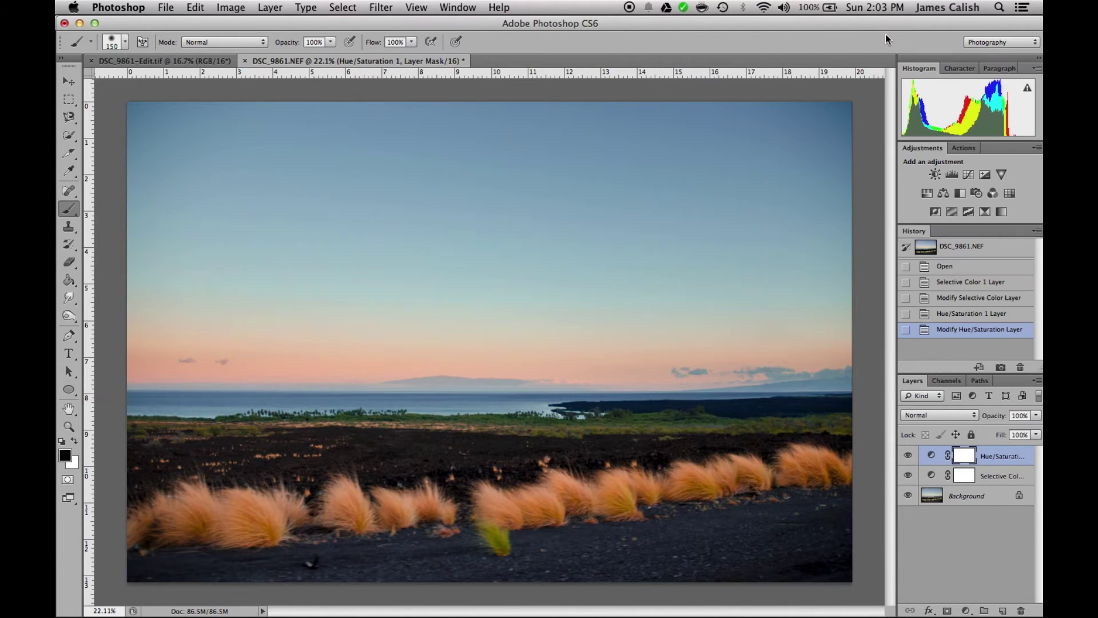
double_click(931, 456)
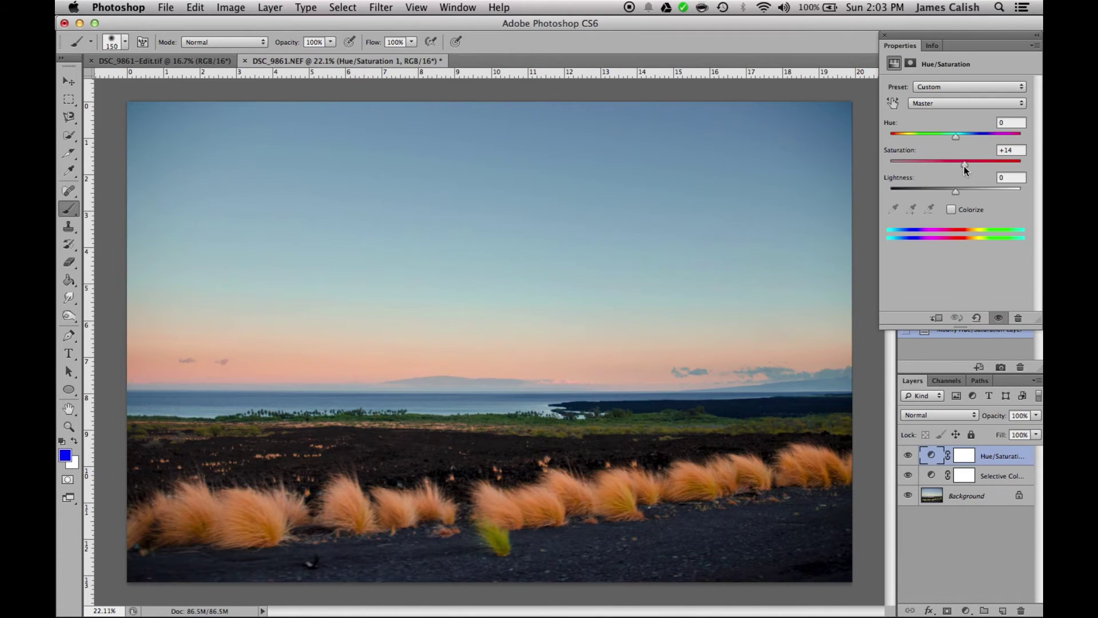
left_click_drag(963, 164, 959, 165)
left_click(885, 37)
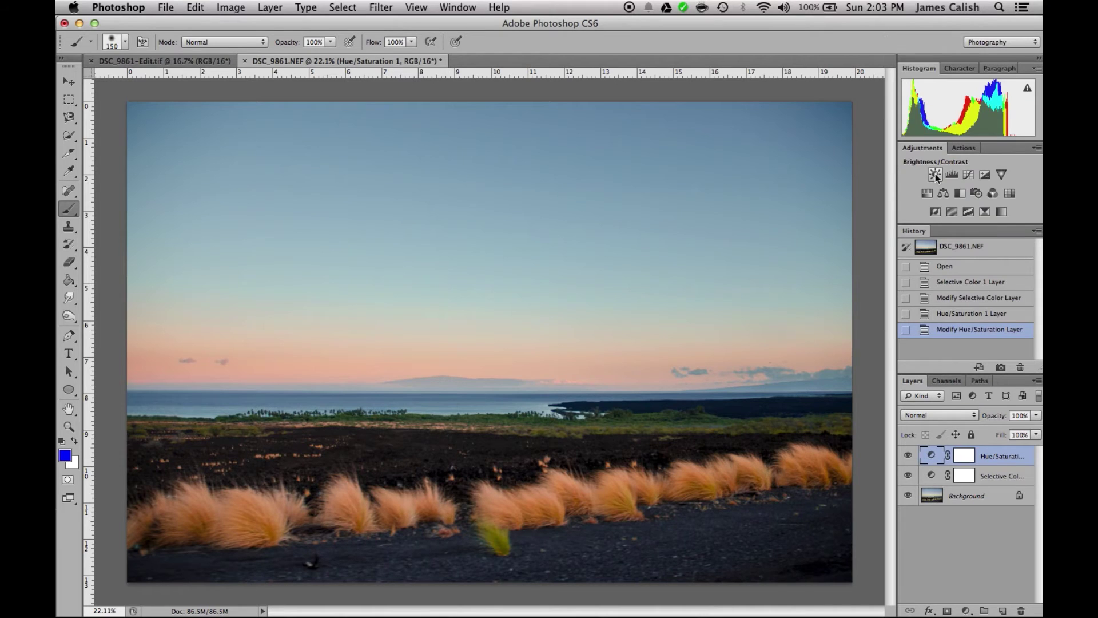
Step: Add a Curves layer with points at 64/57 and 190/202 and the black point lifted
left_click(968, 174)
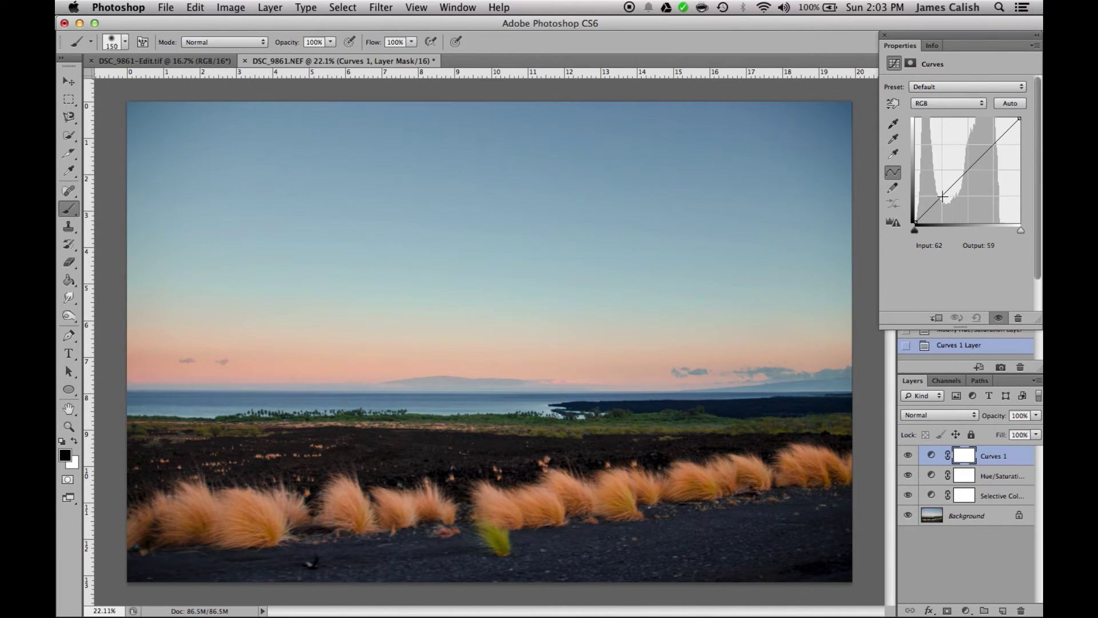
left_click(942, 196)
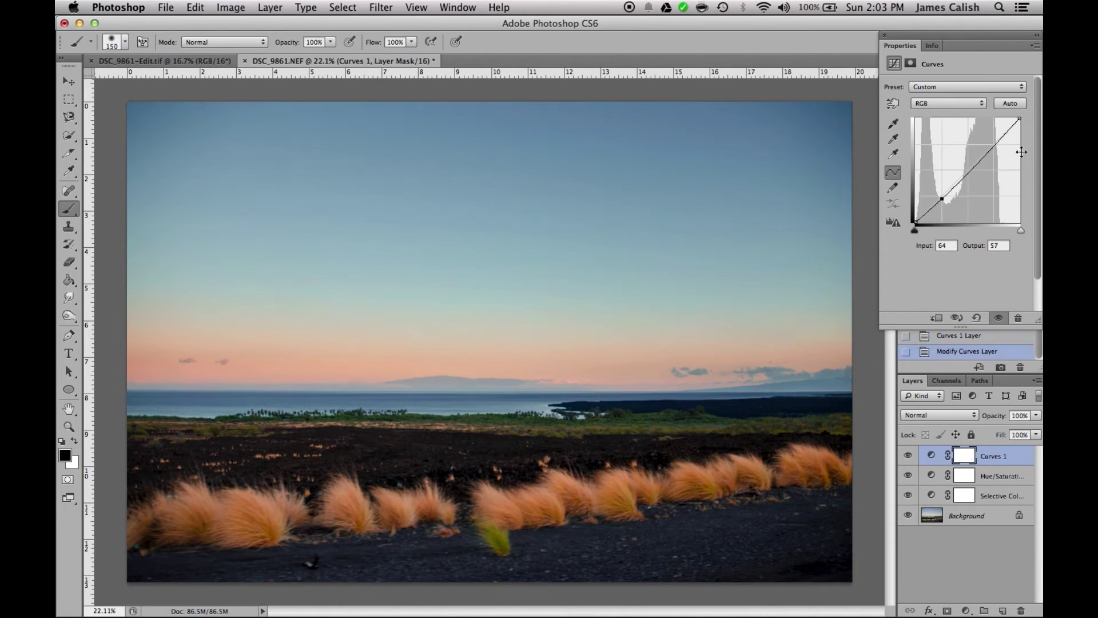
left_click(993, 145)
left_click_drag(993, 144, 993, 142)
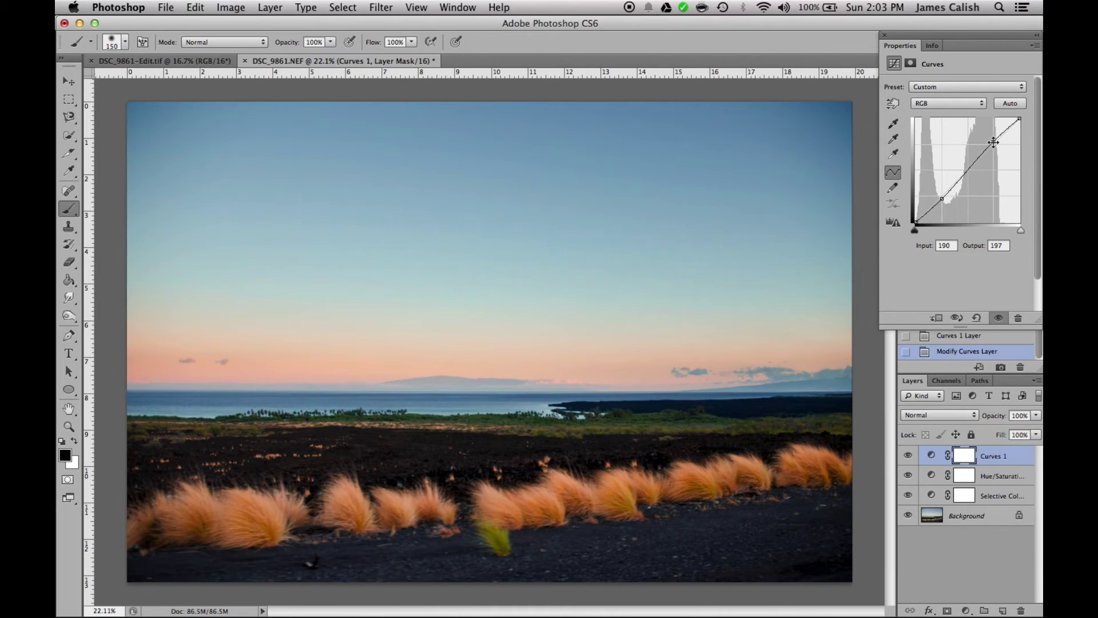
left_click_drag(915, 222, 942, 198)
left_click(942, 199)
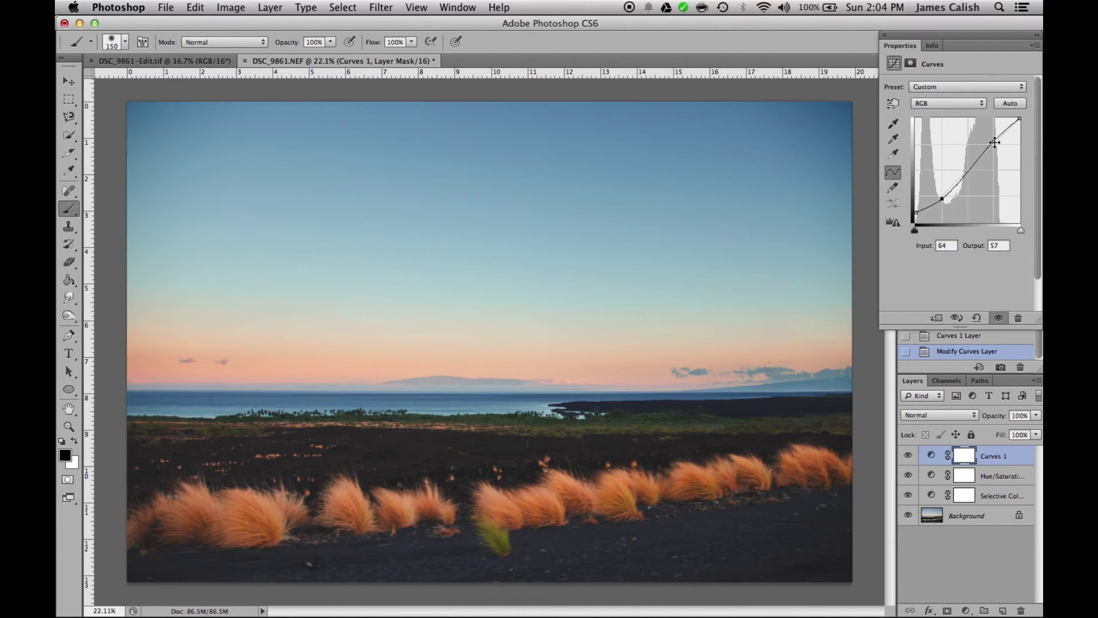
left_click(993, 140)
left_click_drag(993, 140, 993, 139)
left_click(884, 34)
Step: Check DSC_9861-Edit.tif against the NEF, then open the Layer menu
left_click(190, 60)
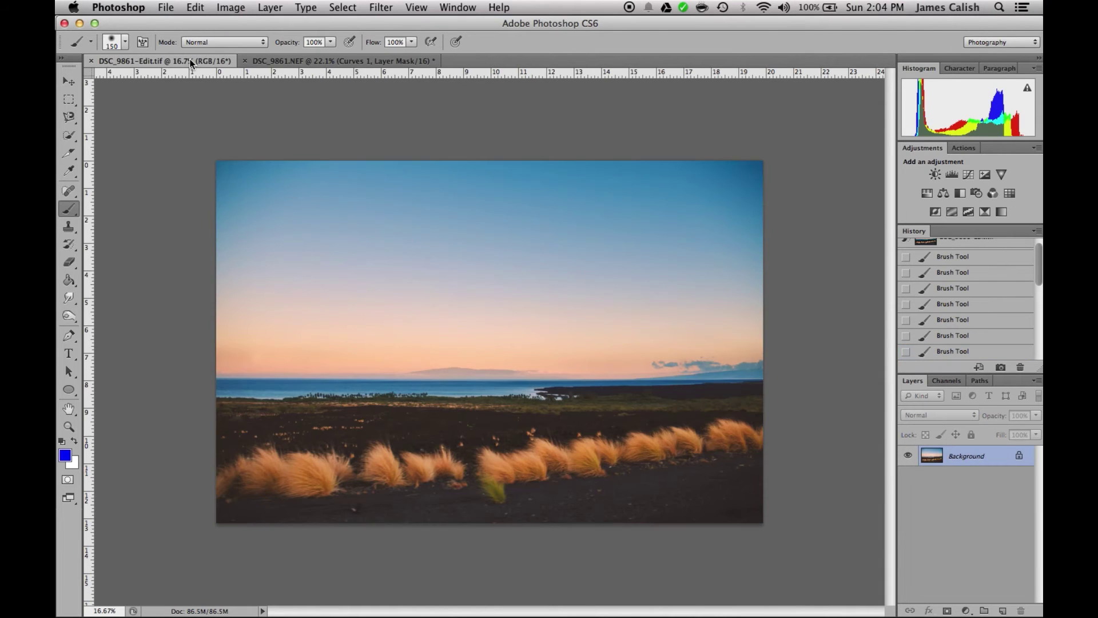
left_click(297, 59)
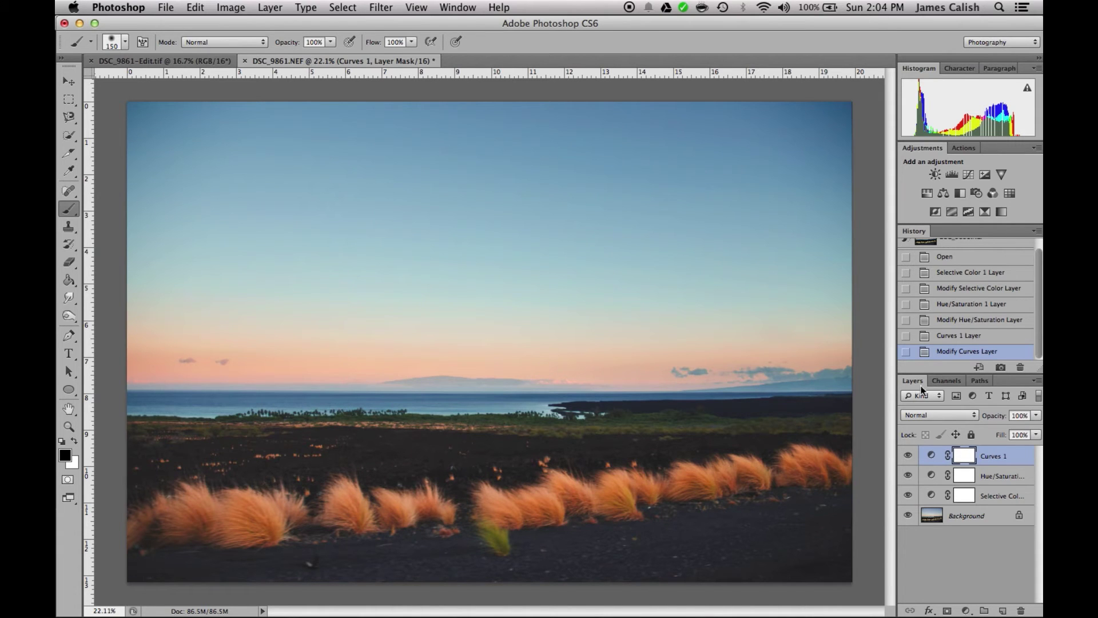
left_click(272, 7)
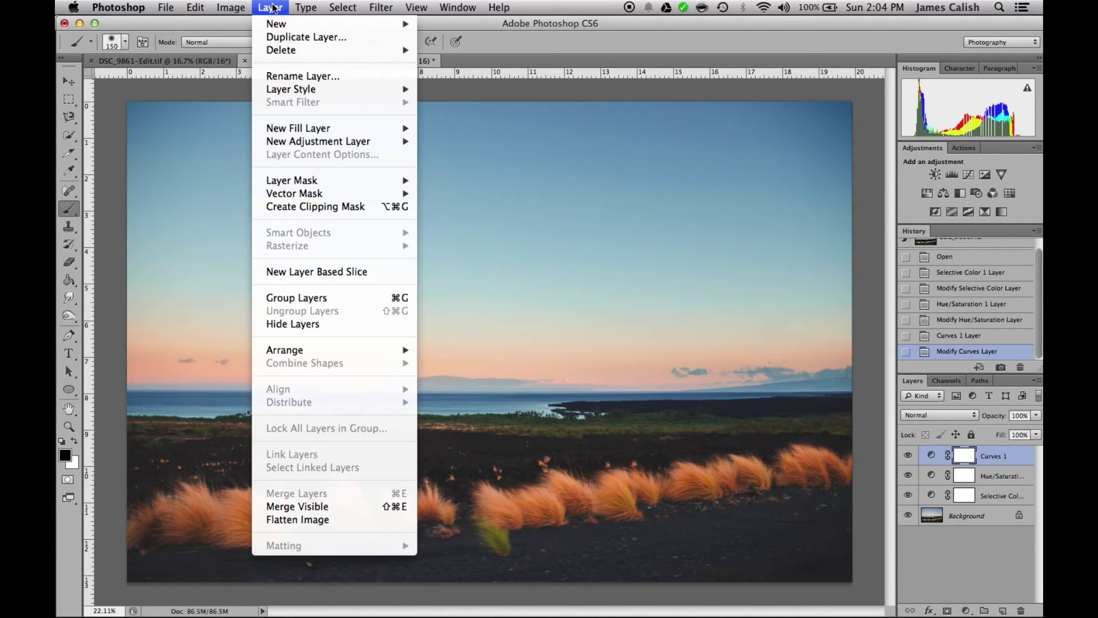
Step: Create a Solid Color fill layer in a soft orange around d9b04d
mouse_move(395, 128)
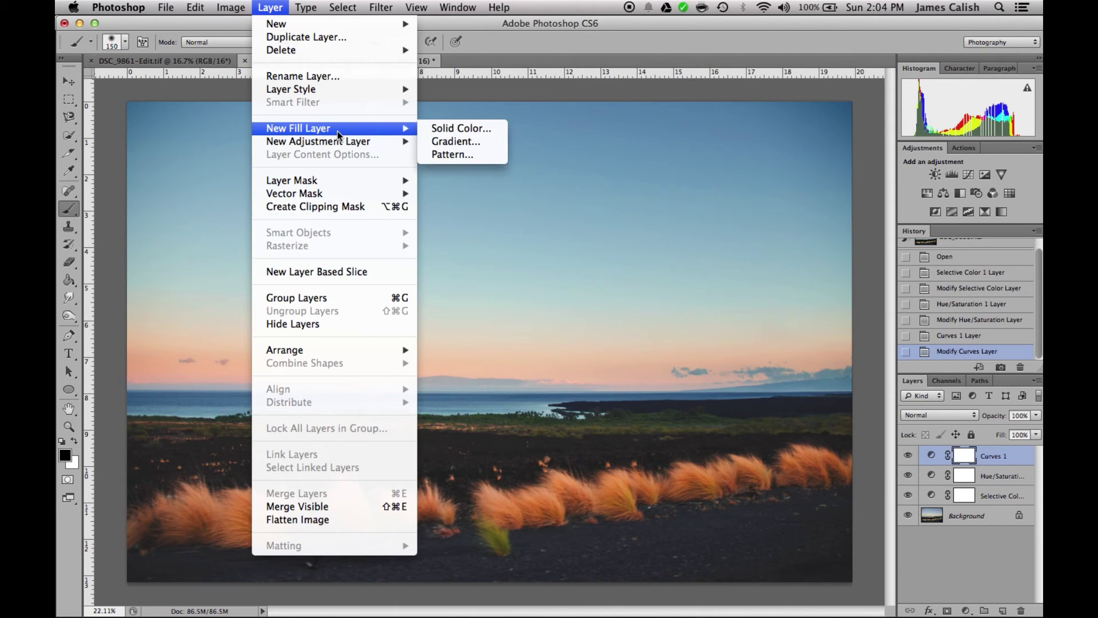
left_click(456, 128)
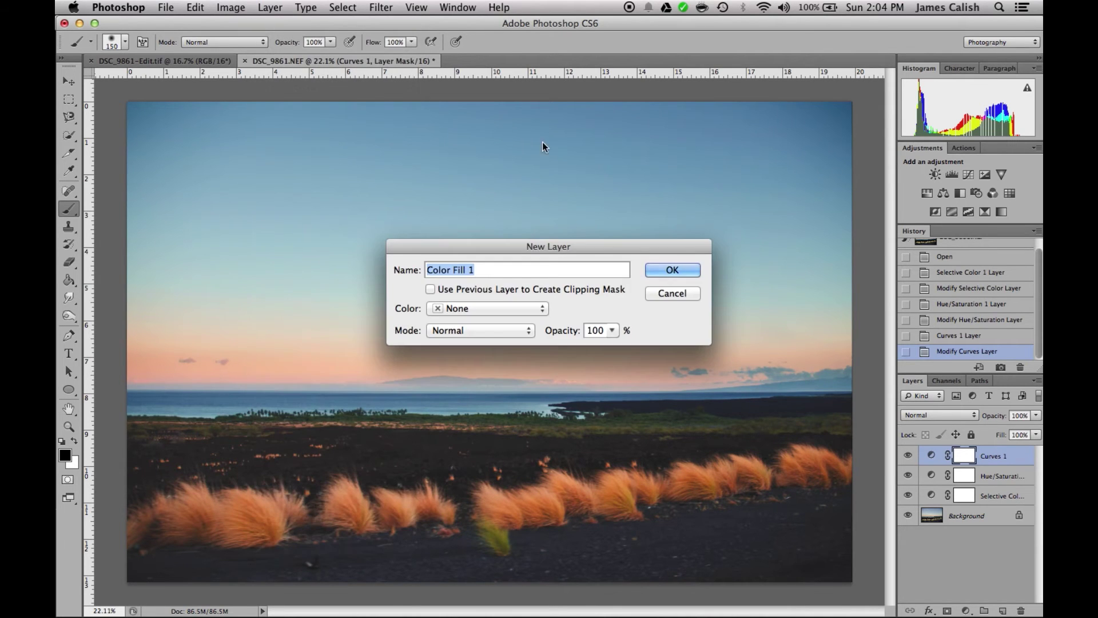
left_click(686, 275)
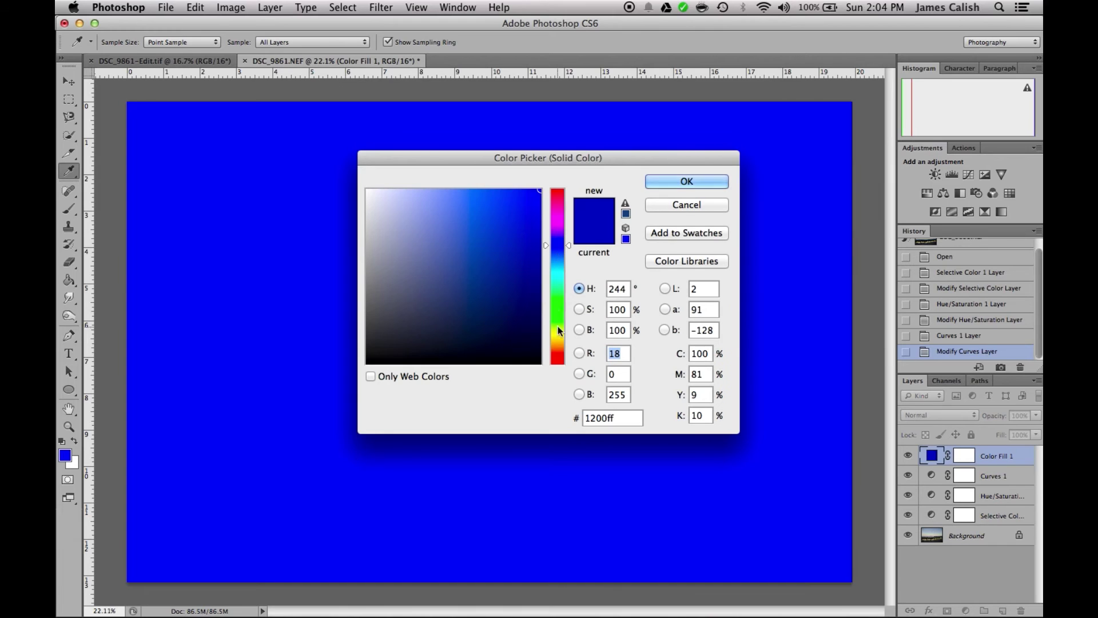
left_click(558, 344)
left_click_drag(557, 344, 558, 342)
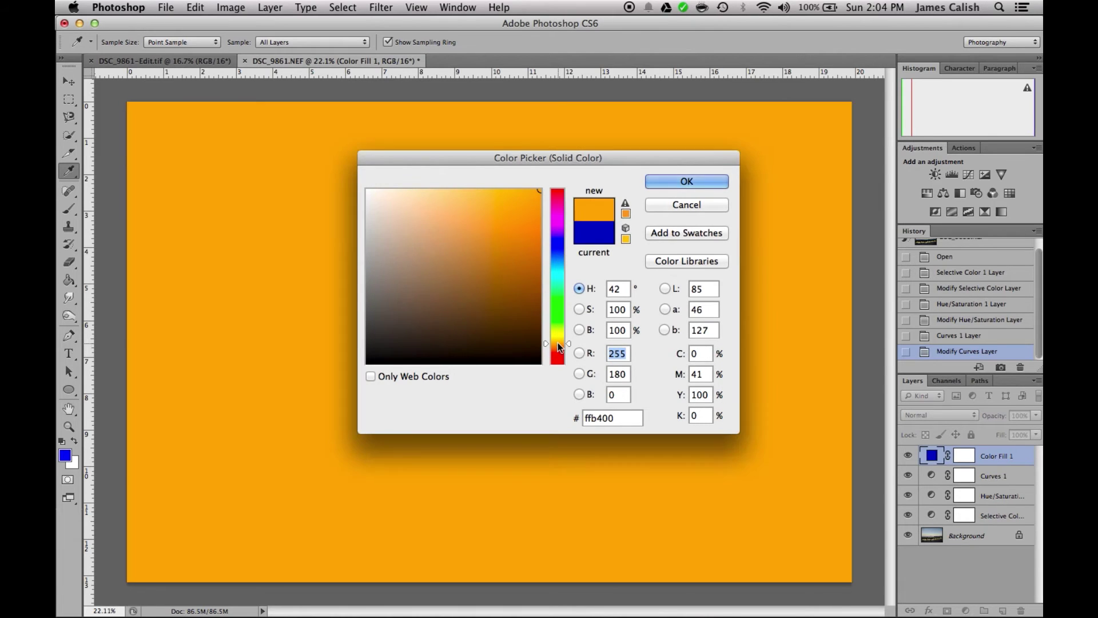
left_click(481, 222)
left_click_drag(481, 221, 481, 215)
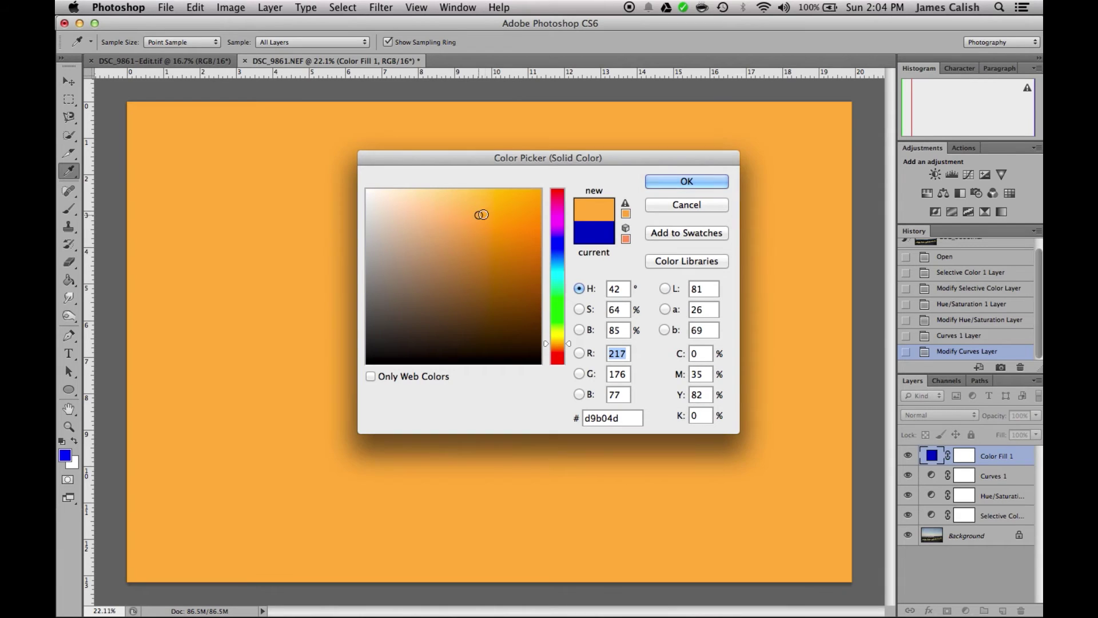
left_click(668, 180)
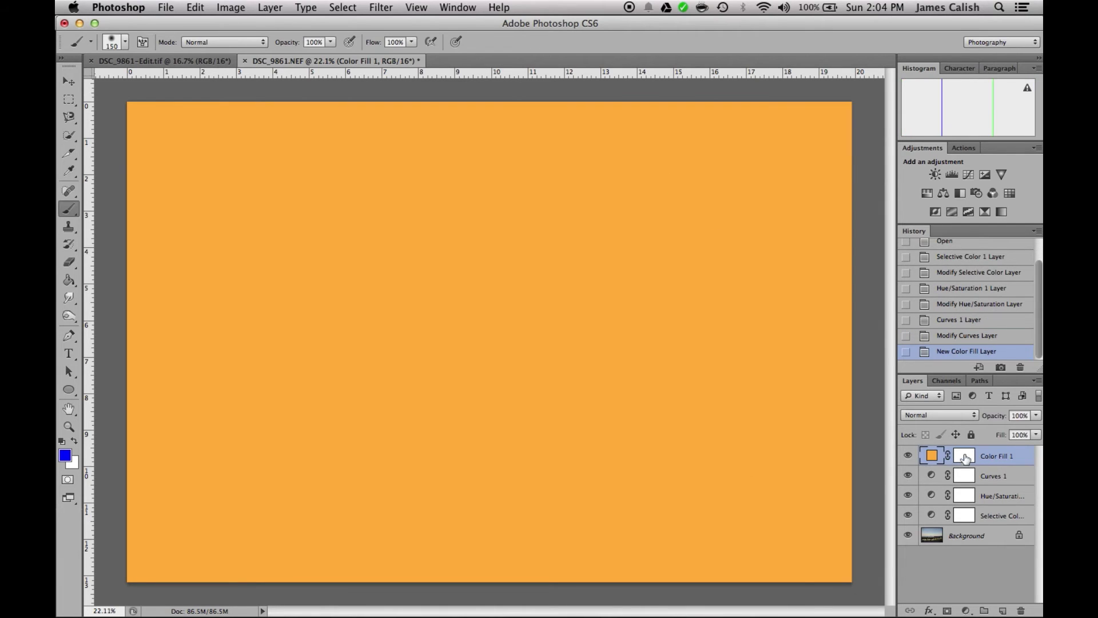
Step: Set the orange fill to Color blend mode at 15% opacity and toggle it to compare
left_click(926, 413)
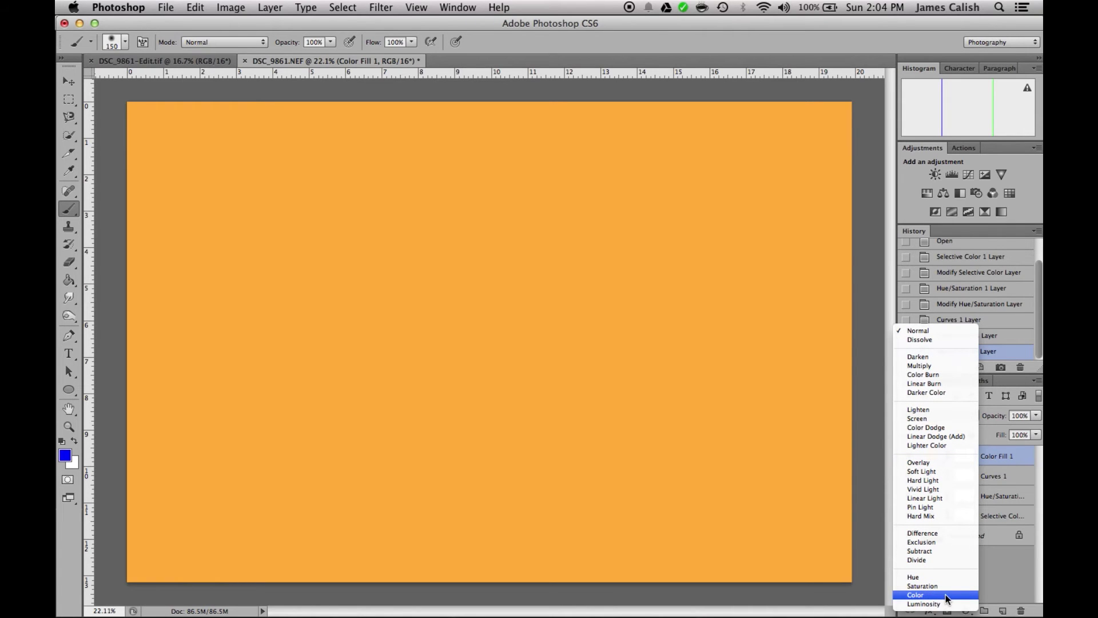
left_click(944, 596)
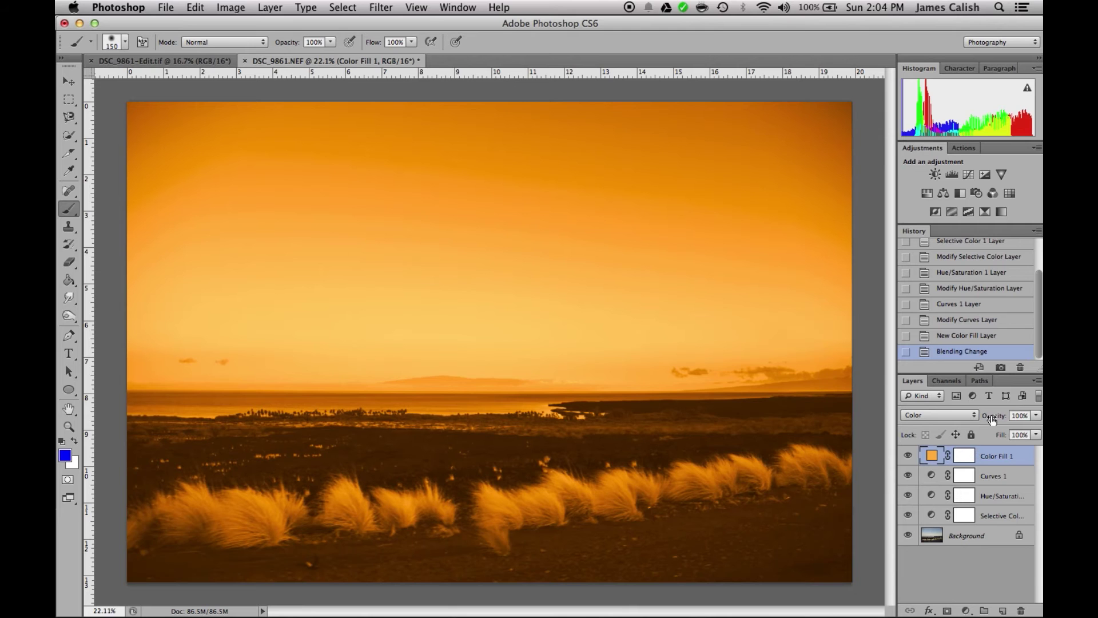
left_click_drag(995, 418, 850, 429)
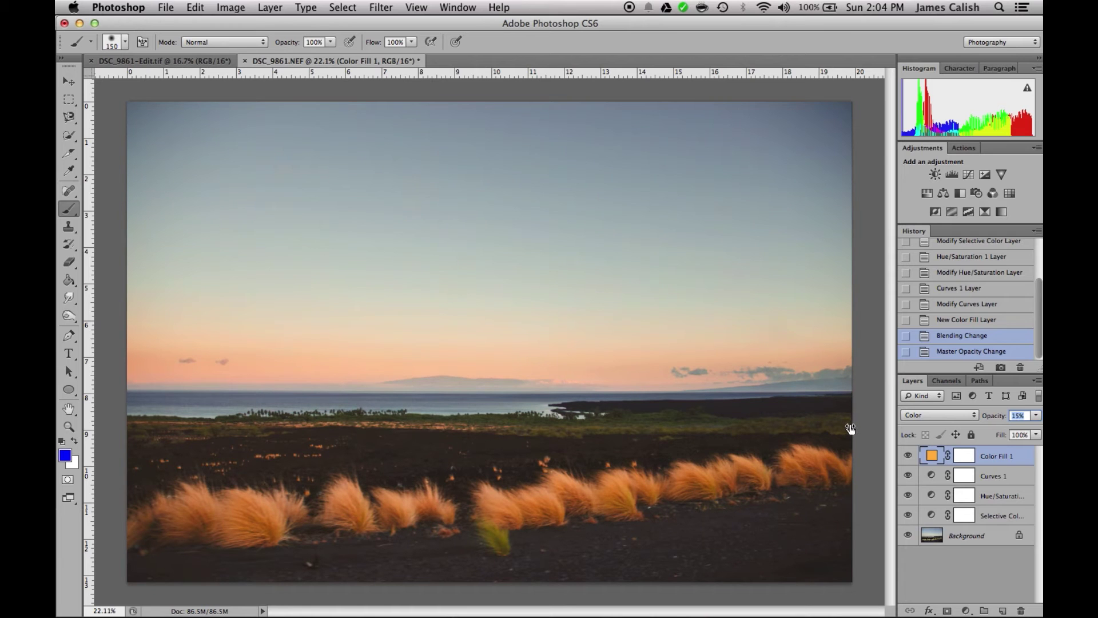
left_click(907, 456)
left_click(907, 456)
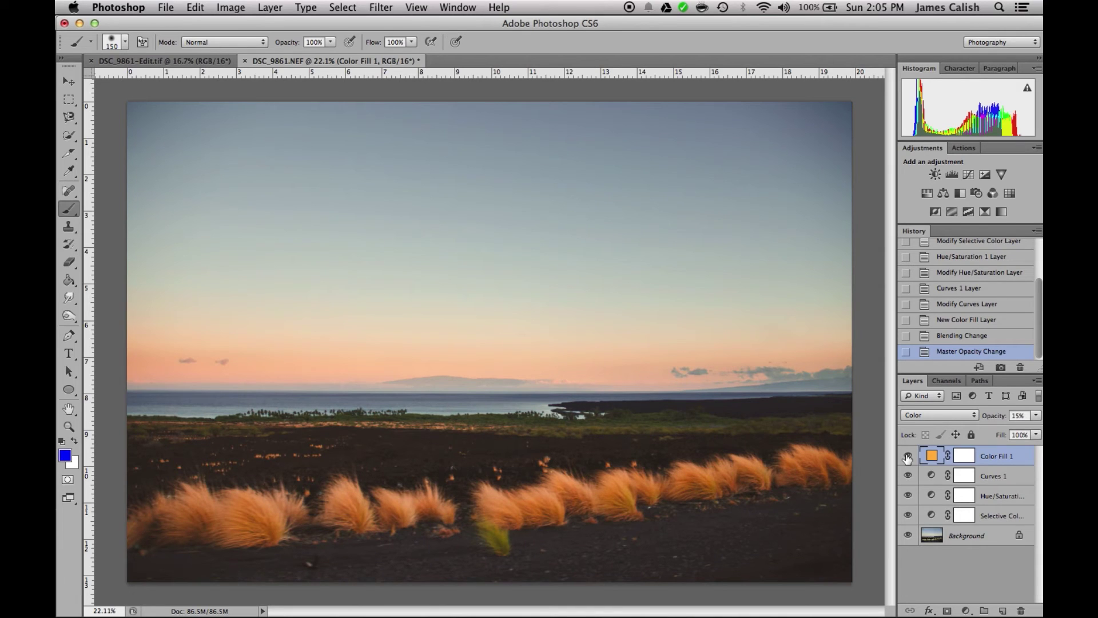
left_click(964, 456)
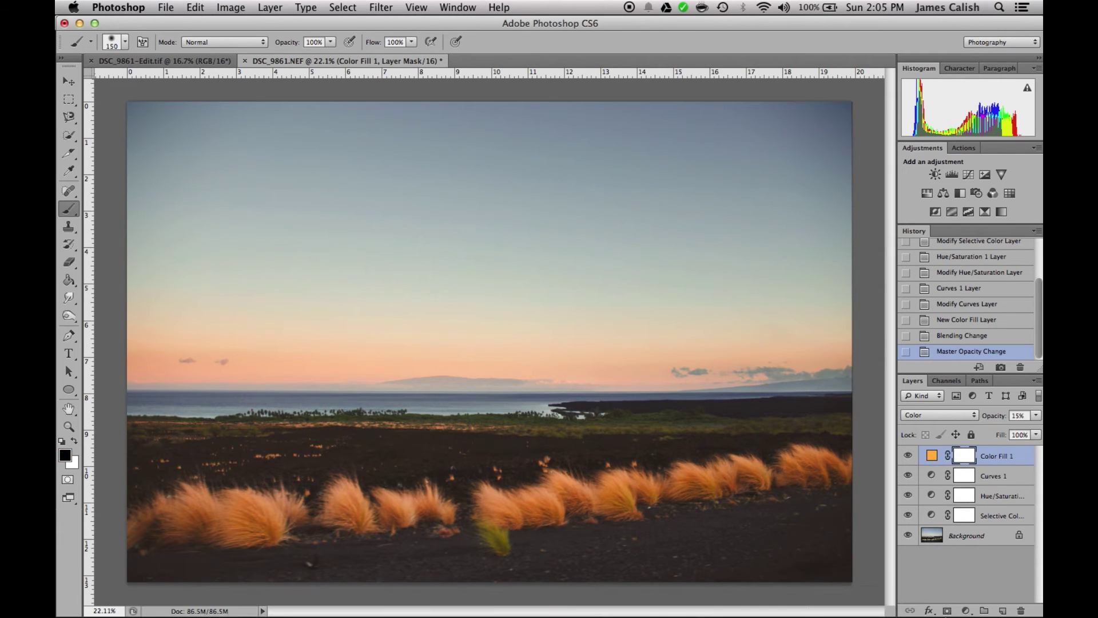
Step: Mask the orange fill out of the sky by painting black with an 1800-size brush
left_click(947, 611)
key("bracketright")
key("bracketright")
key("bracketright")
key("bracketright")
key("bracketright")
key("bracketright")
key("bracketright")
key("bracketright")
key("bracketright")
key("bracketright")
key("bracketright")
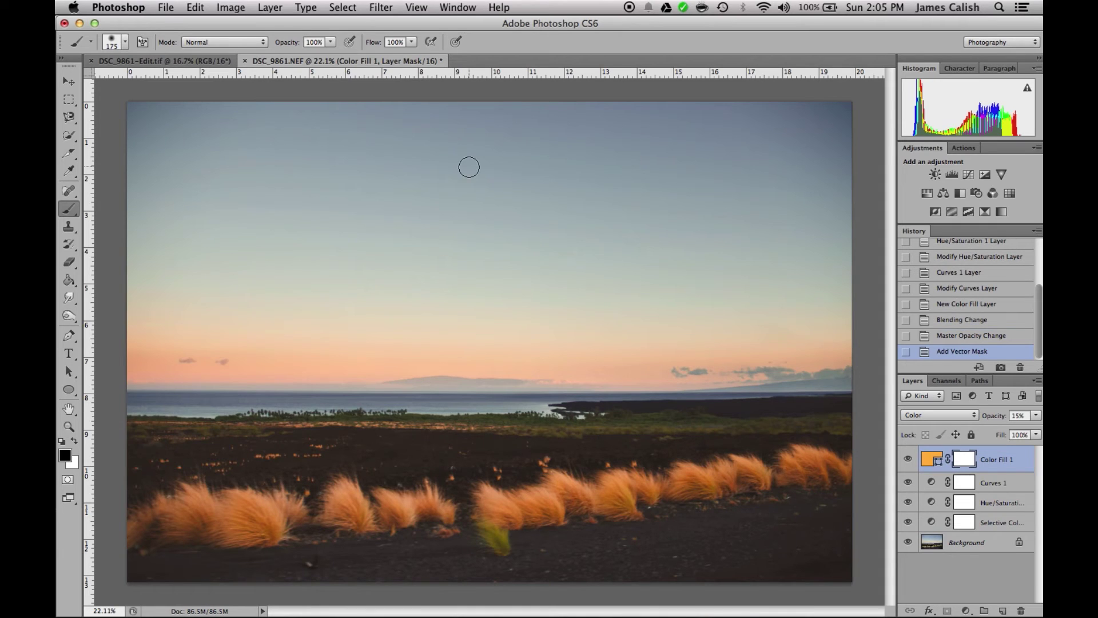
key("bracketright")
key("bracketright")
key("bracketright")
key("bracketright")
key("bracketright")
key("bracketright")
key("bracketright")
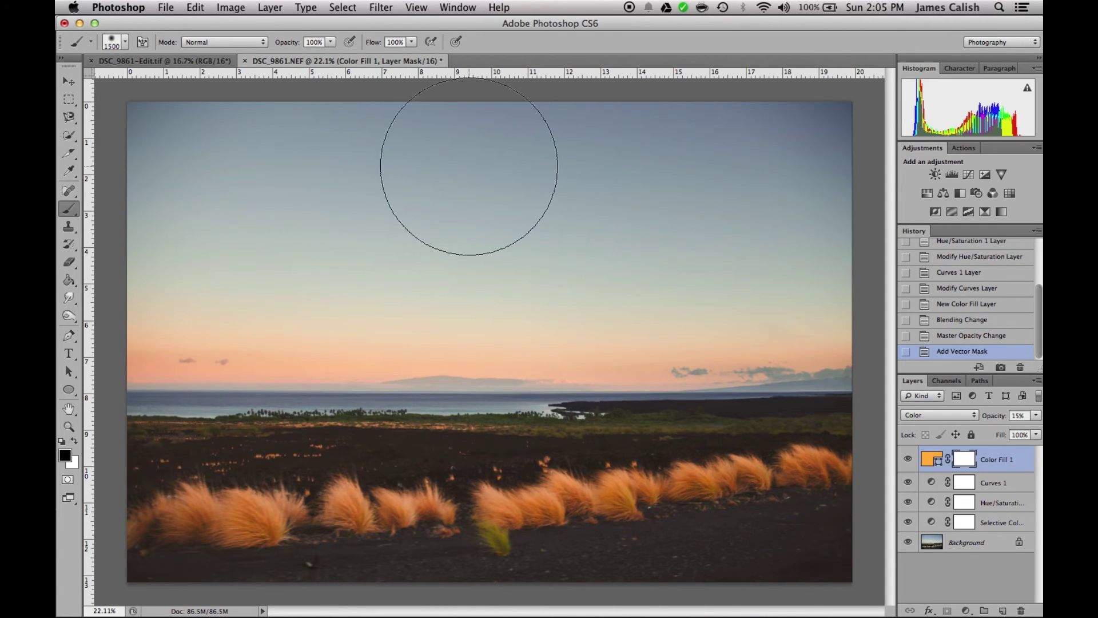
key("bracketright")
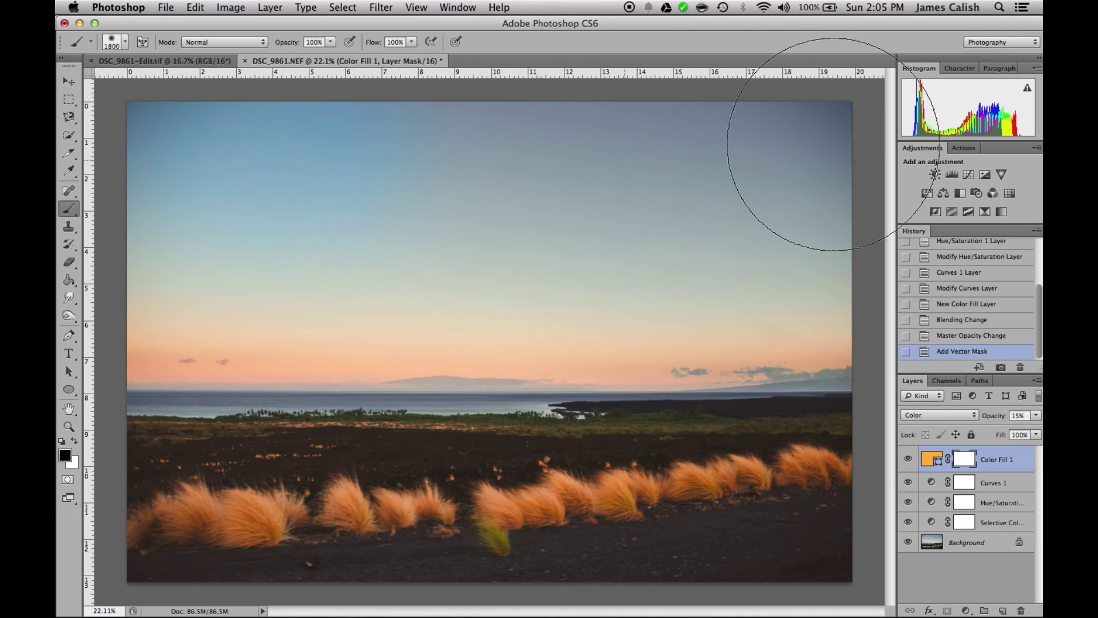
left_click(318, 219)
key("x")
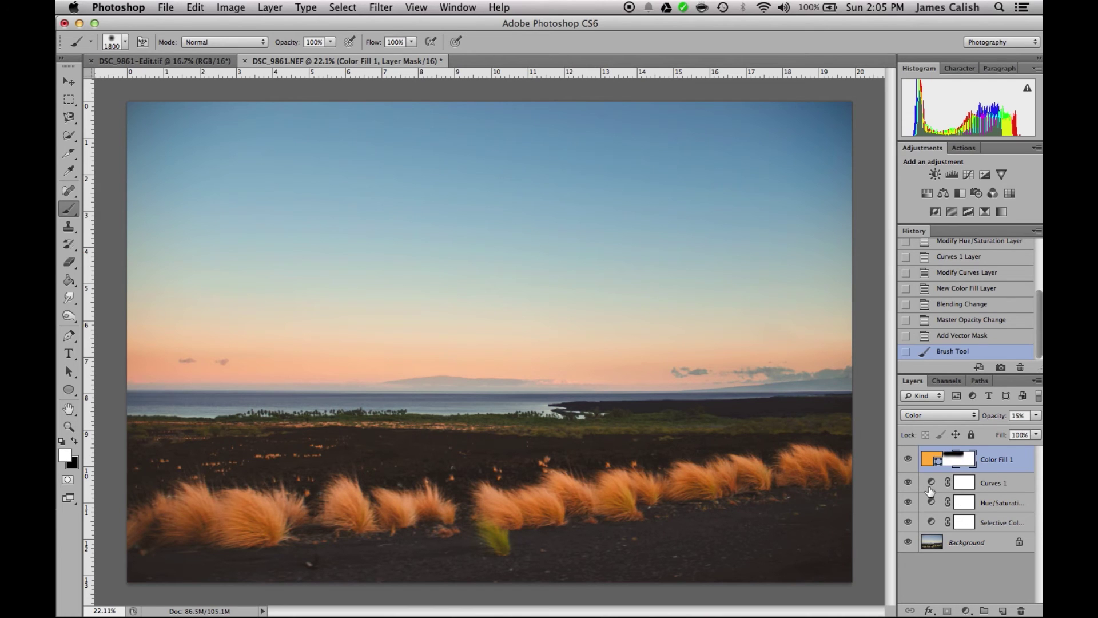
key("x")
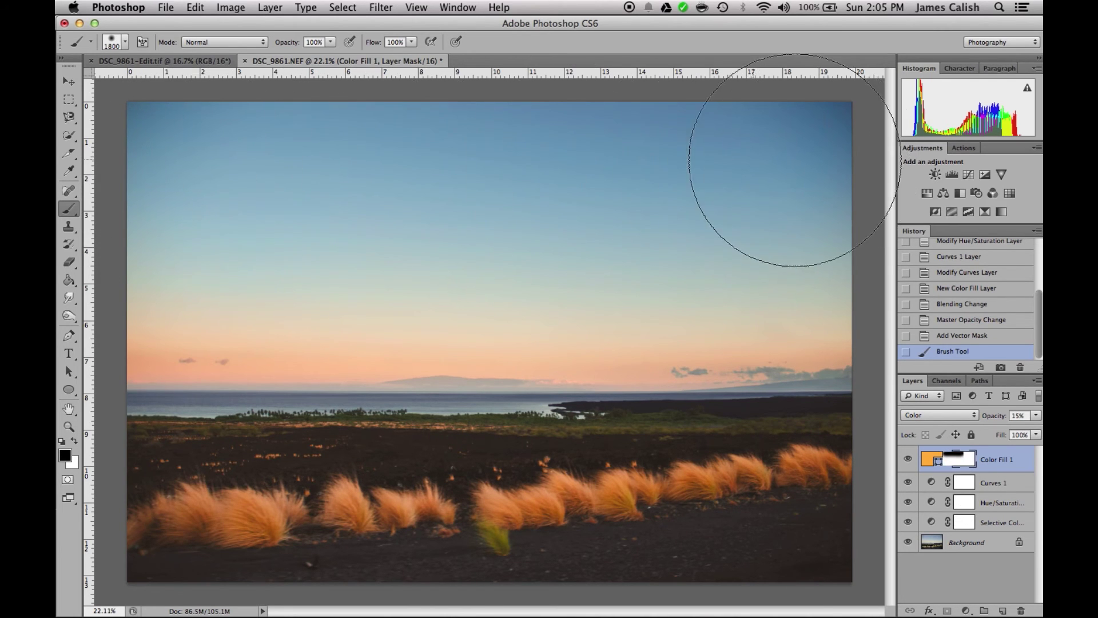
left_click(137, 166)
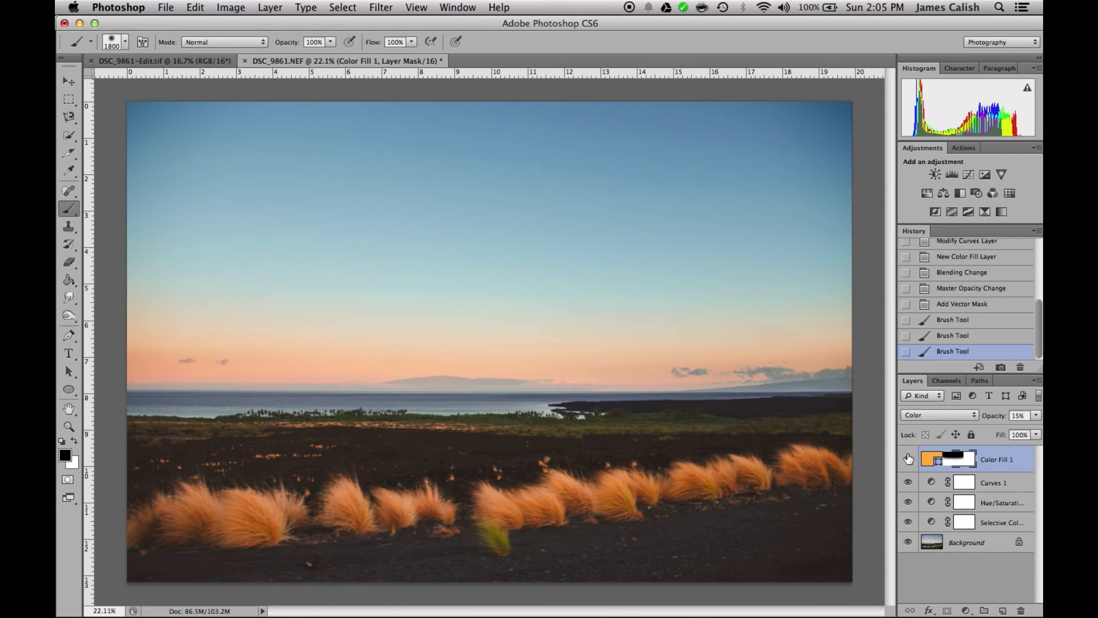
left_click(909, 462)
left_click(909, 462)
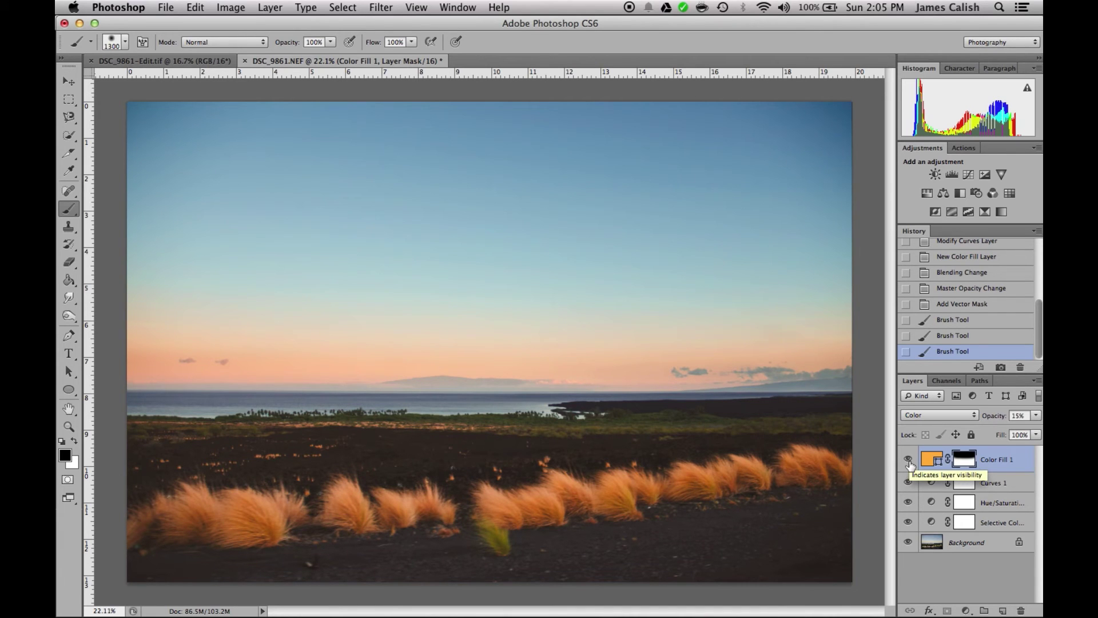
key("bracketleft")
key("bracketleft")
key("bracketleft")
key("bracketleft")
key("bracketleft")
key("bracketleft")
key("bracketleft")
key("bracketleft")
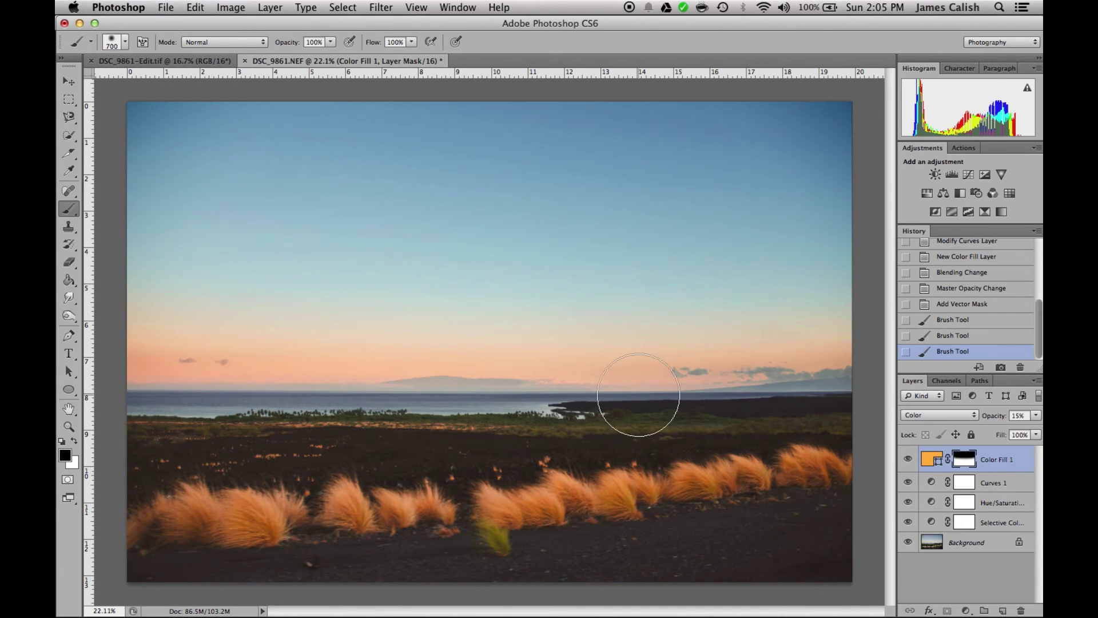
key("super+0")
Step: Zoom to 50% and paint the orange tint off the water with a smaller brush
key("super+equal")
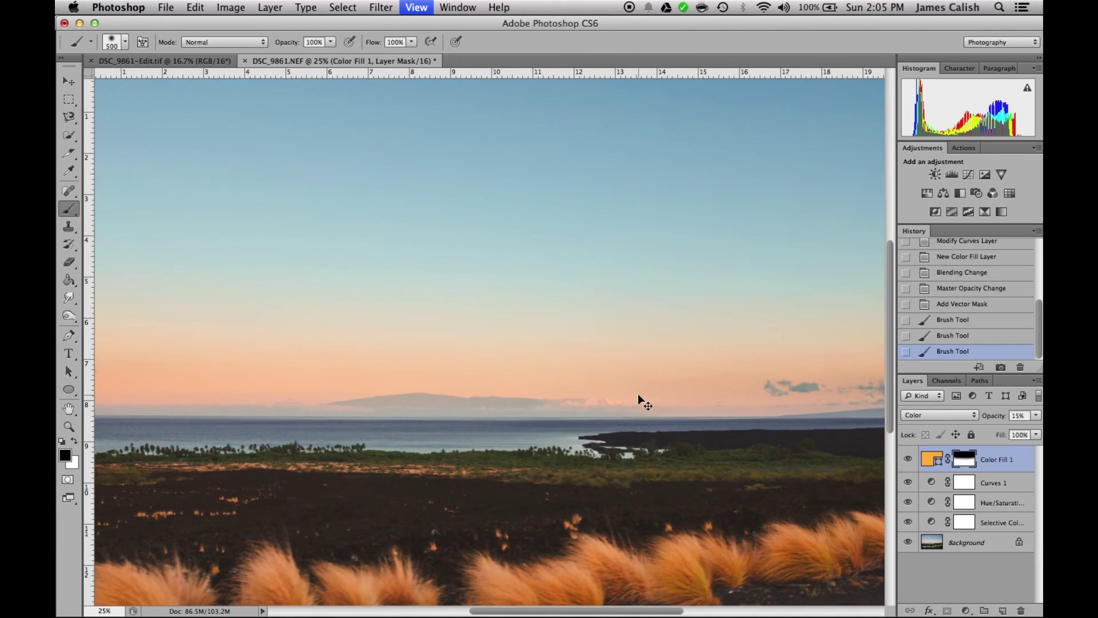
key("super+equal")
key("super+equal")
key("bracketleft")
key("bracketleft")
key("bracketleft")
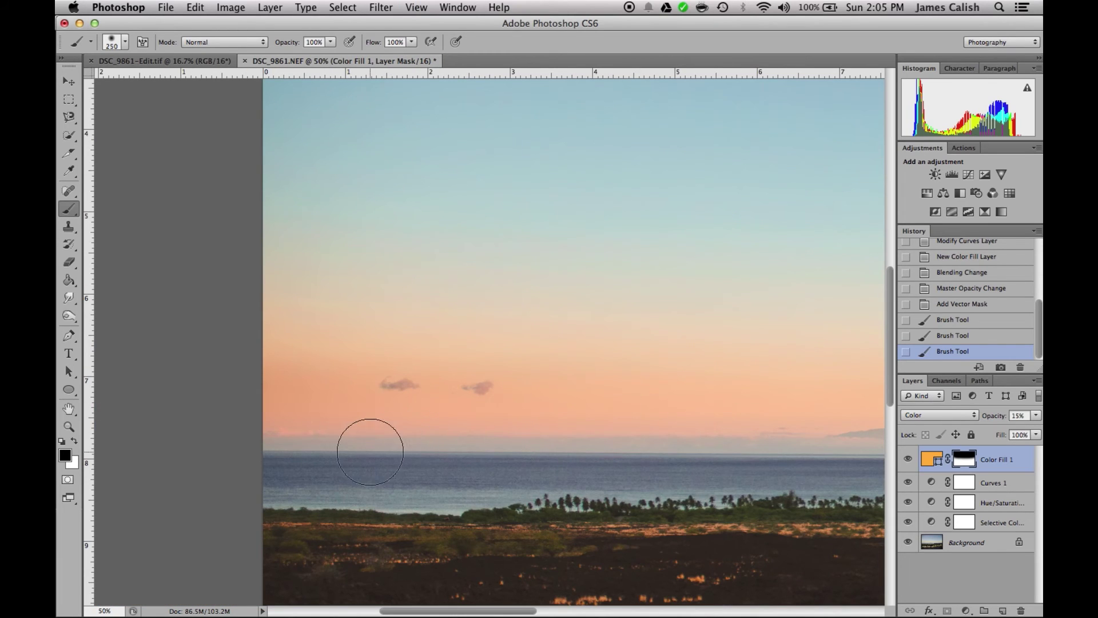
key("bracketleft")
key("bracketleft")
mouse_move(268, 471)
left_mouse_down()
mouse_move(390, 481)
mouse_move(254, 482)
mouse_move(461, 487)
mouse_move(450, 489)
mouse_move(517, 477)
mouse_move(369, 473)
mouse_move(607, 470)
left_mouse_up()
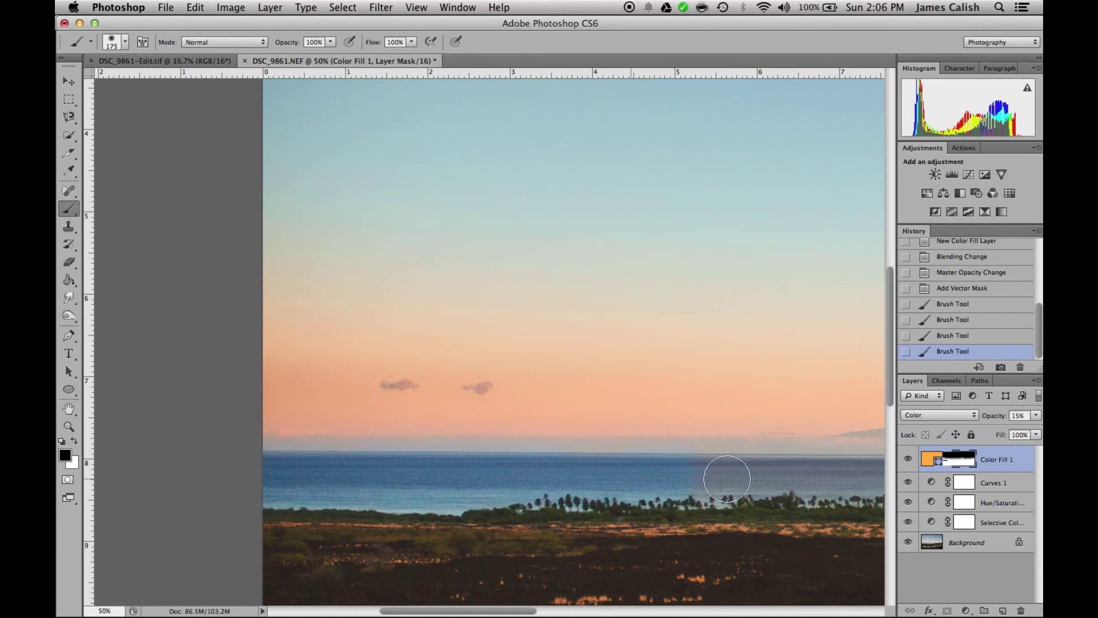
left_click_drag(726, 478, 767, 474)
Step: Continue masking the water further right, shrinking the brush for the shoreline and horizon
scroll(767, 474, "right", 9)
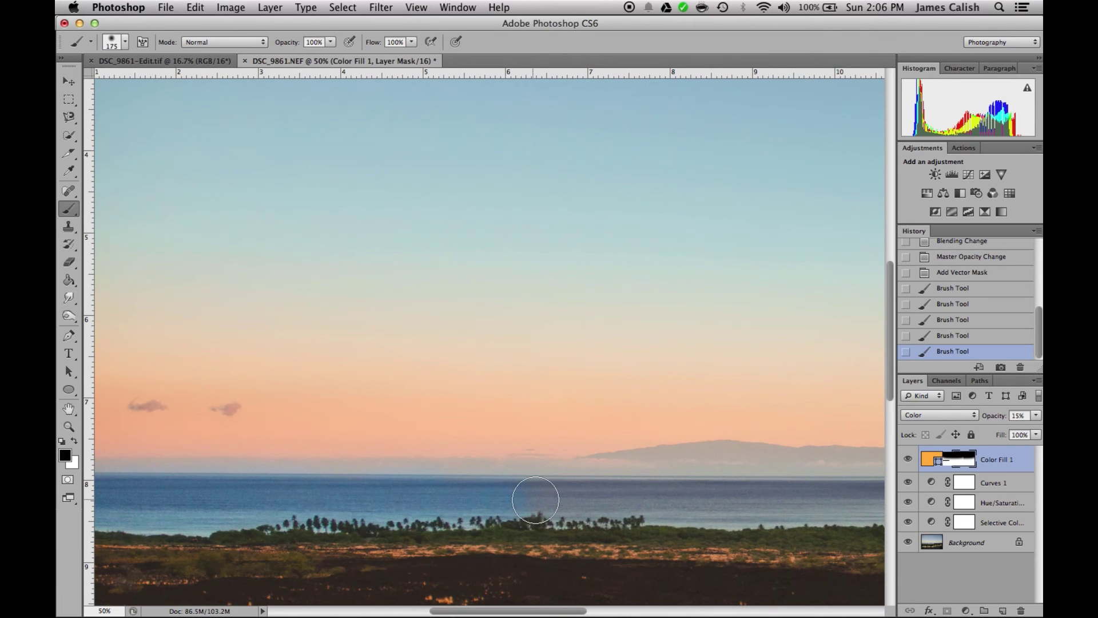
left_click_drag(535, 500, 709, 500)
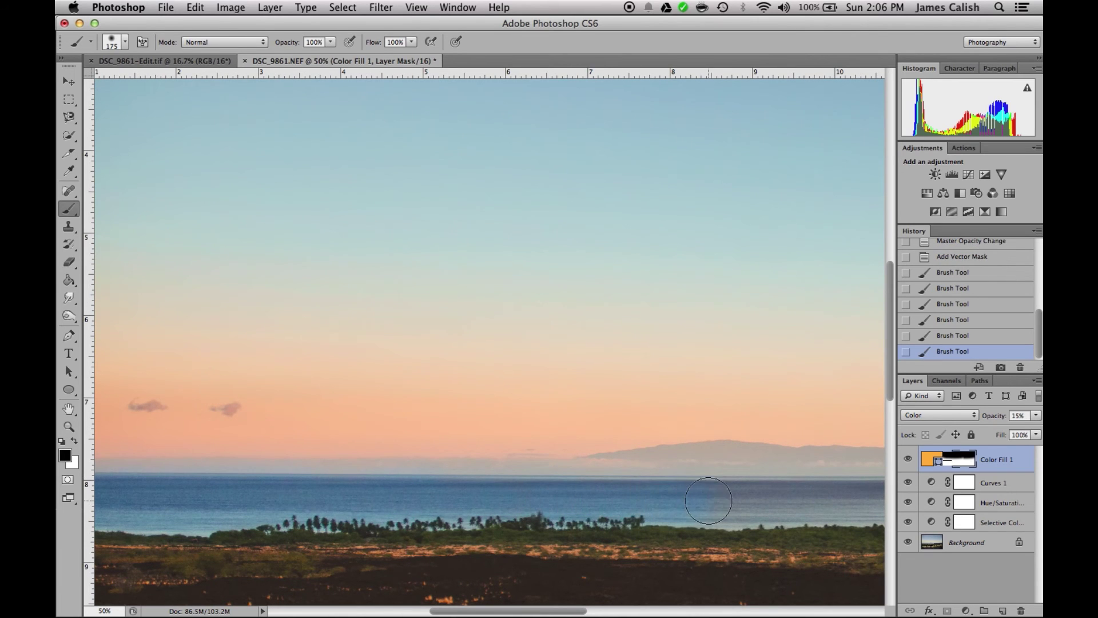
scroll(703, 496, "right", 10)
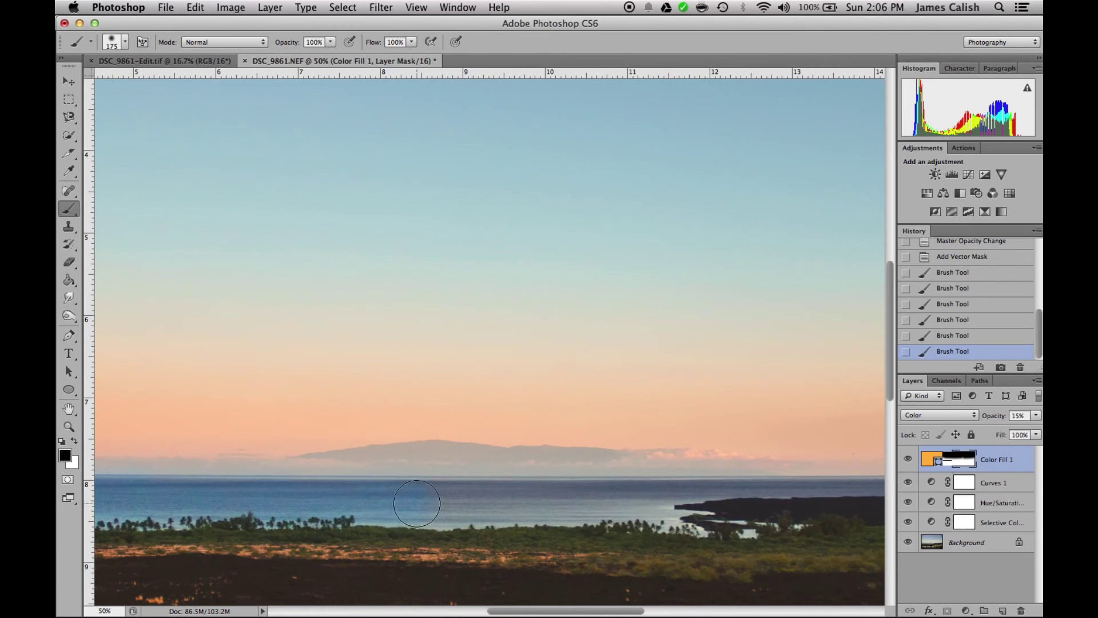
left_click_drag(417, 503, 640, 502)
left_click(543, 501)
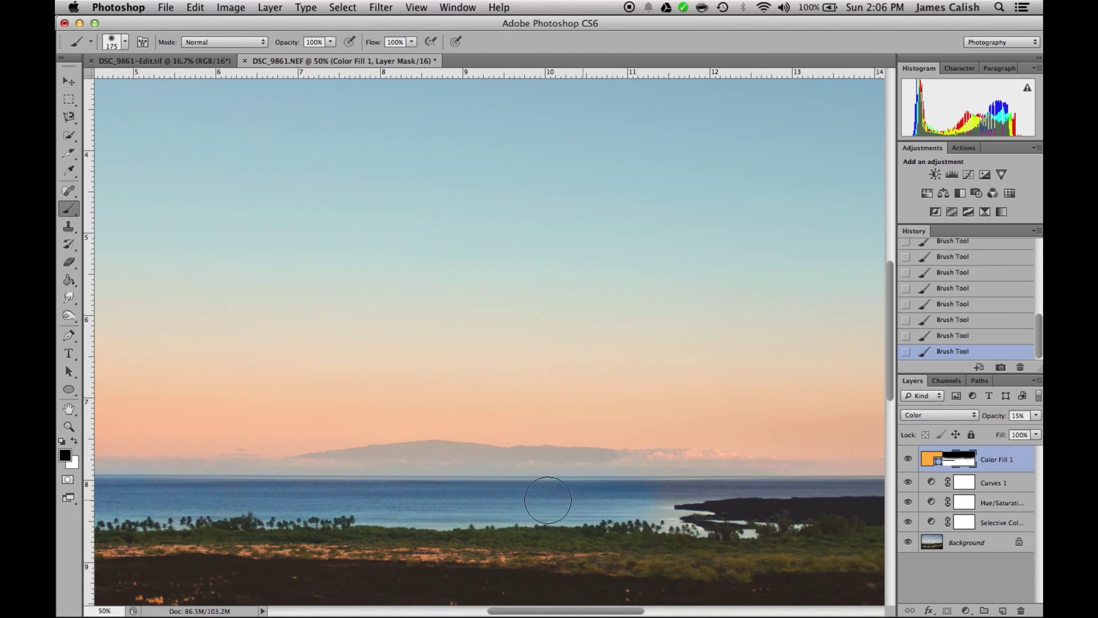
scroll(491, 489, "right", 8)
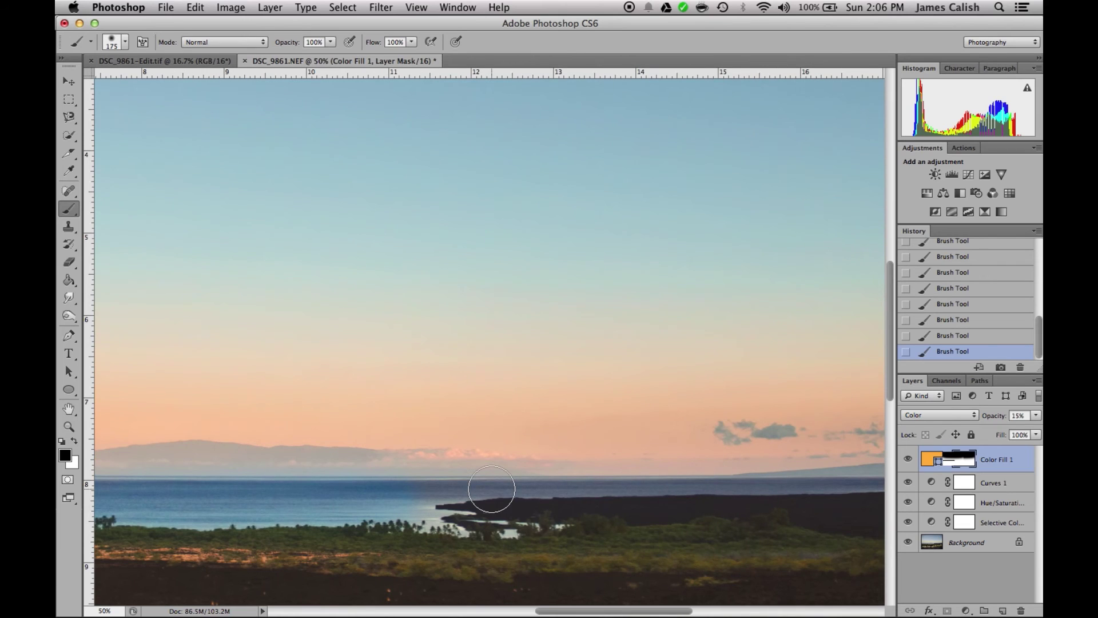
key("bracketleft")
key("bracketleft")
key("bracketleft")
key("bracketleft")
key("bracketleft")
scroll(625, 486, "right", 5)
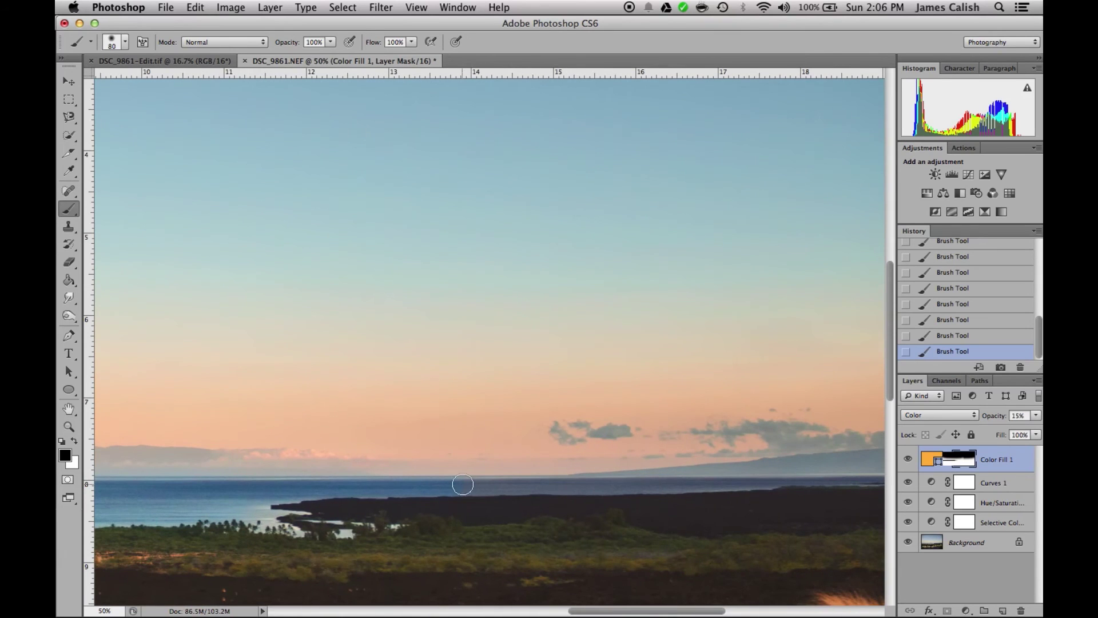
key("bracketleft")
key("bracketleft")
Step: Adjust brush opacity, enlarge the brush slightly, and mask out the tint on the right mountain ridge
scroll(566, 486, "right", 10)
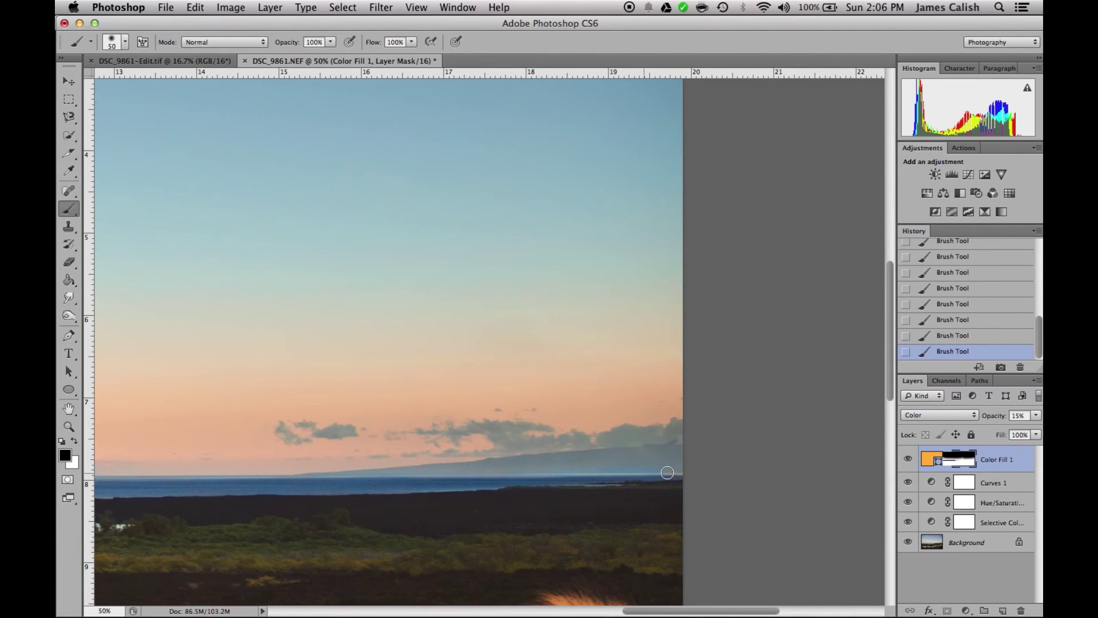
key("Return")
left_click(69, 207)
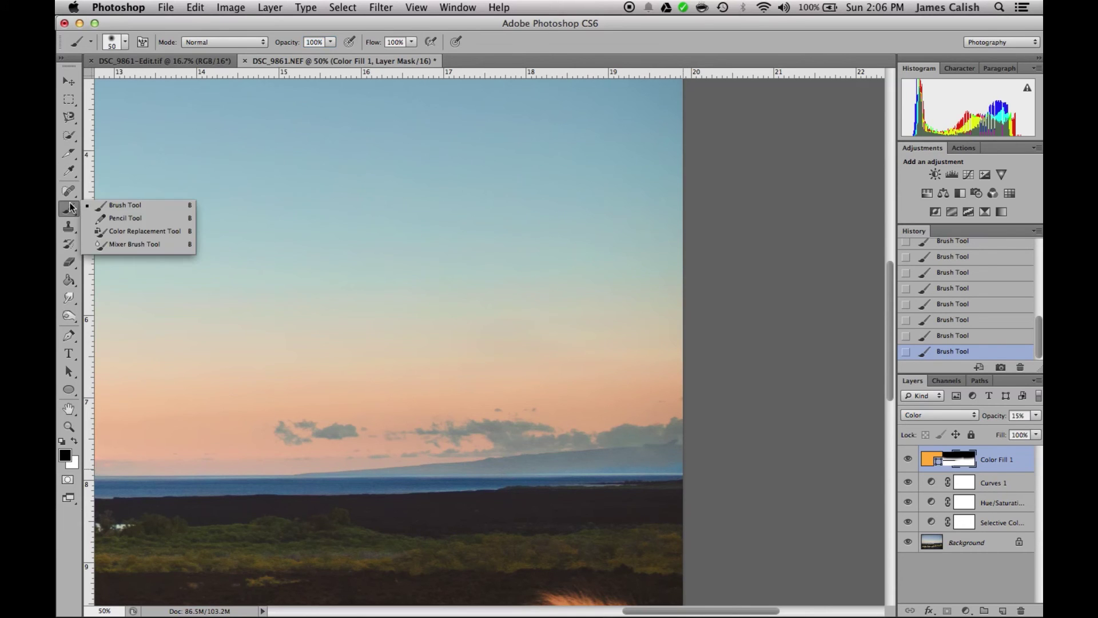
key("bracketright")
mouse_move(683, 449)
left_mouse_down()
mouse_move(590, 461)
mouse_move(690, 453)
mouse_move(370, 484)
left_mouse_up()
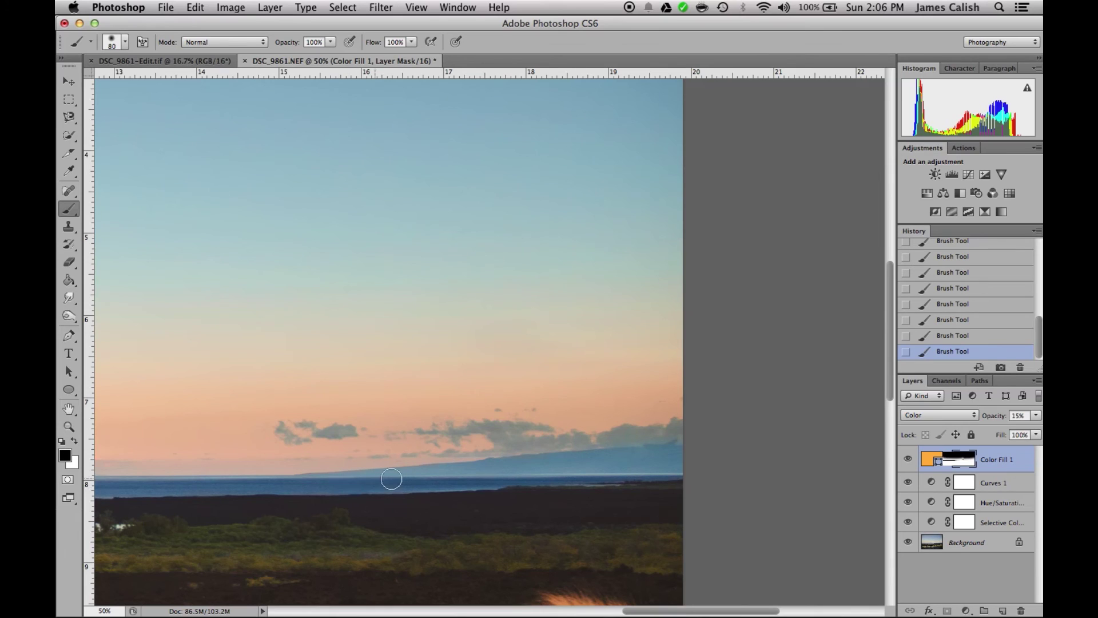
Step: Paint out the orange tint on the horizon clouds with progressively smaller brushes
key("bracketleft")
mouse_move(492, 429)
left_mouse_down()
mouse_move(538, 441)
mouse_move(507, 455)
mouse_move(653, 433)
left_mouse_up()
key("bracketleft")
key("bracketleft")
key("bracketleft")
scroll(597, 485, "left", 10)
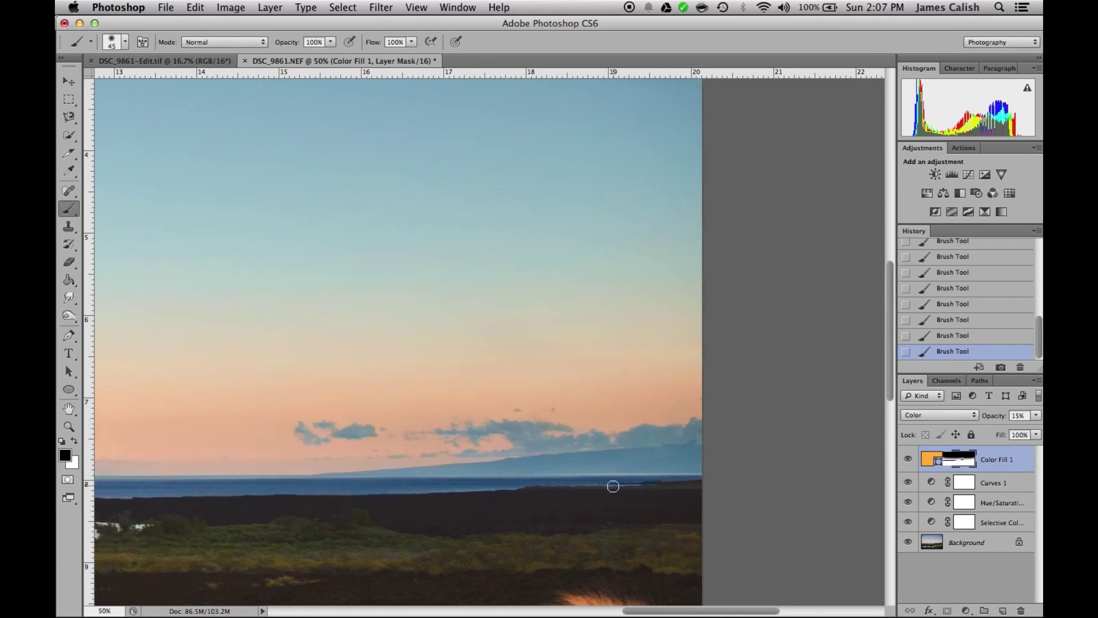
scroll(604, 488, "left", 2)
key("bracketleft")
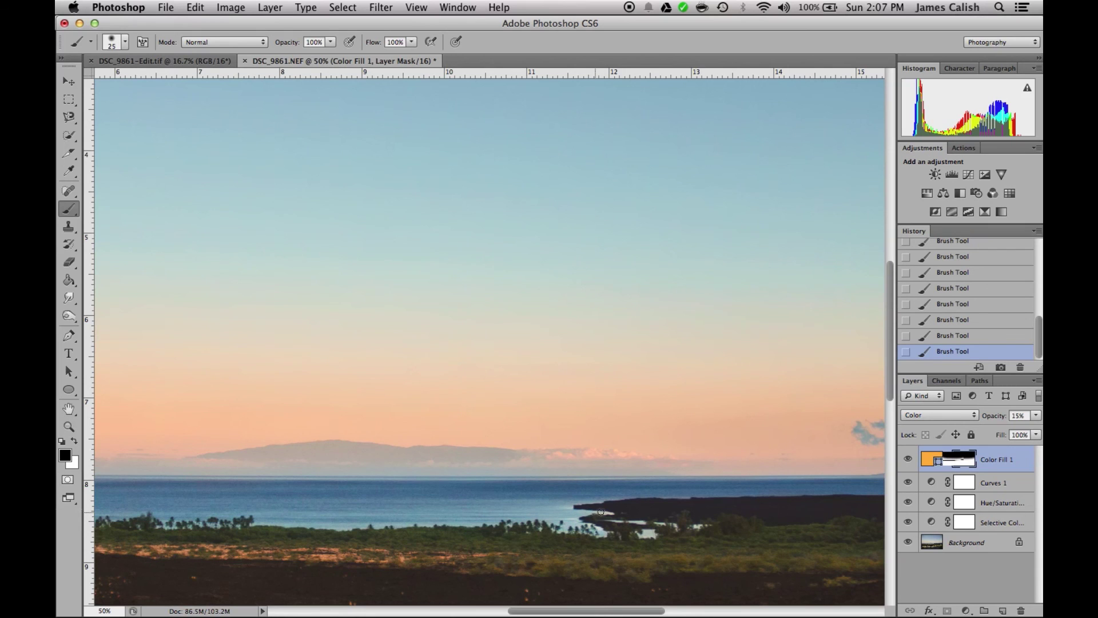
key("super+0")
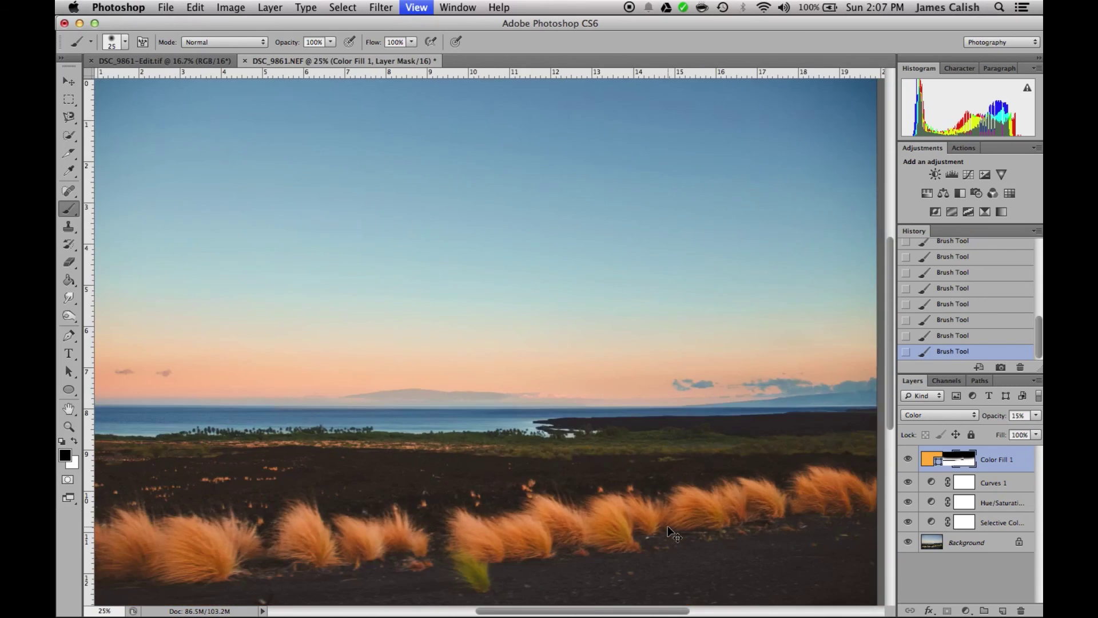
key("super+minus")
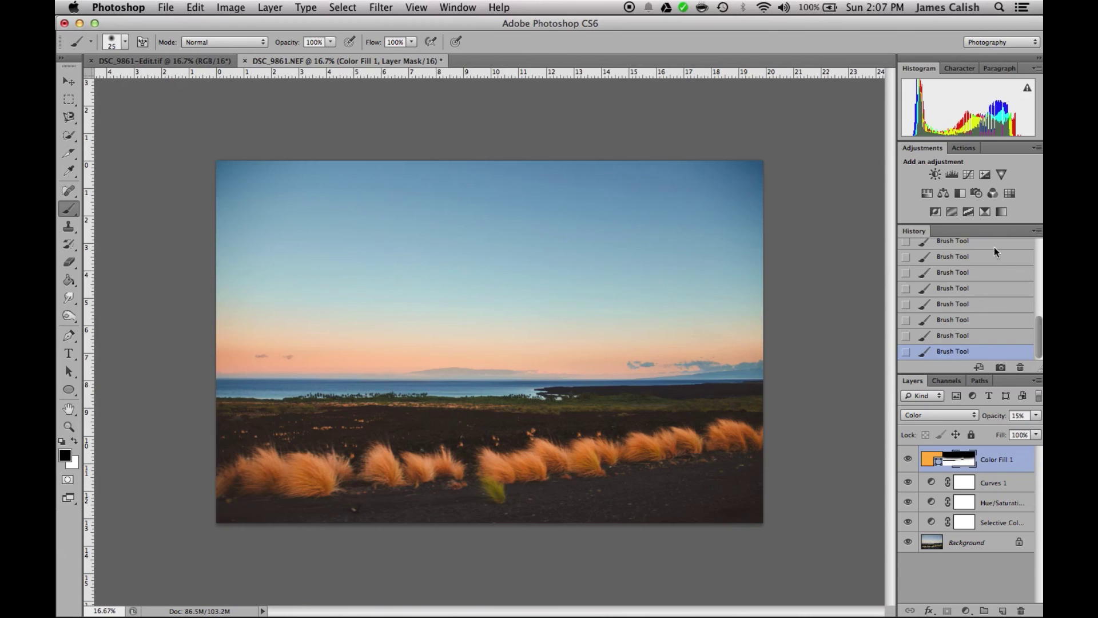
scroll(955, 286, "up", 10)
left_click(953, 256)
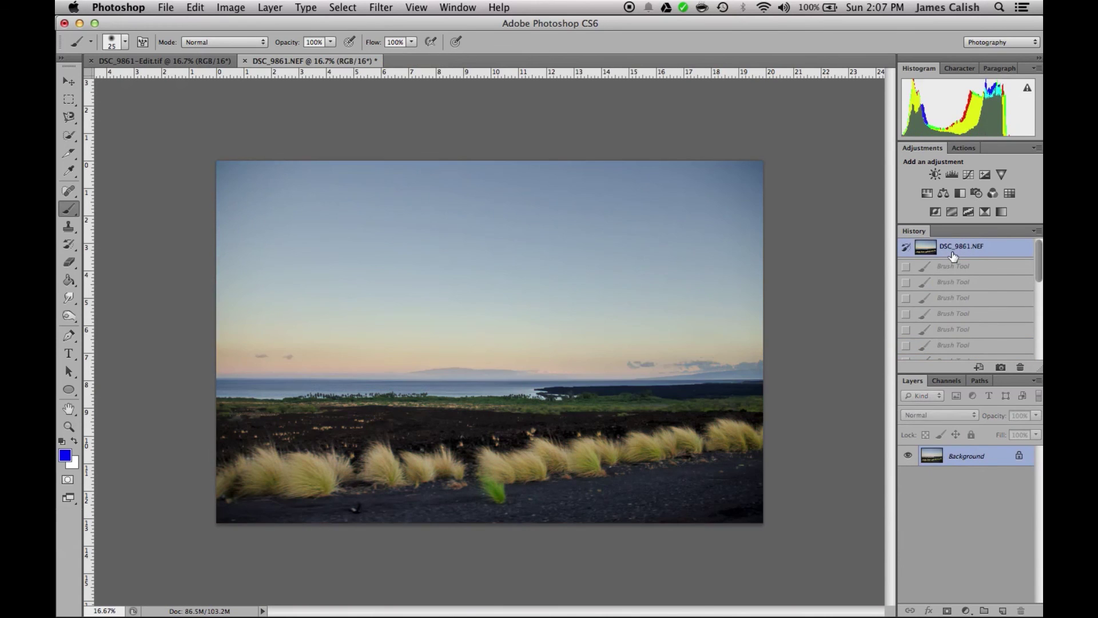
scroll(961, 275, "down", 5)
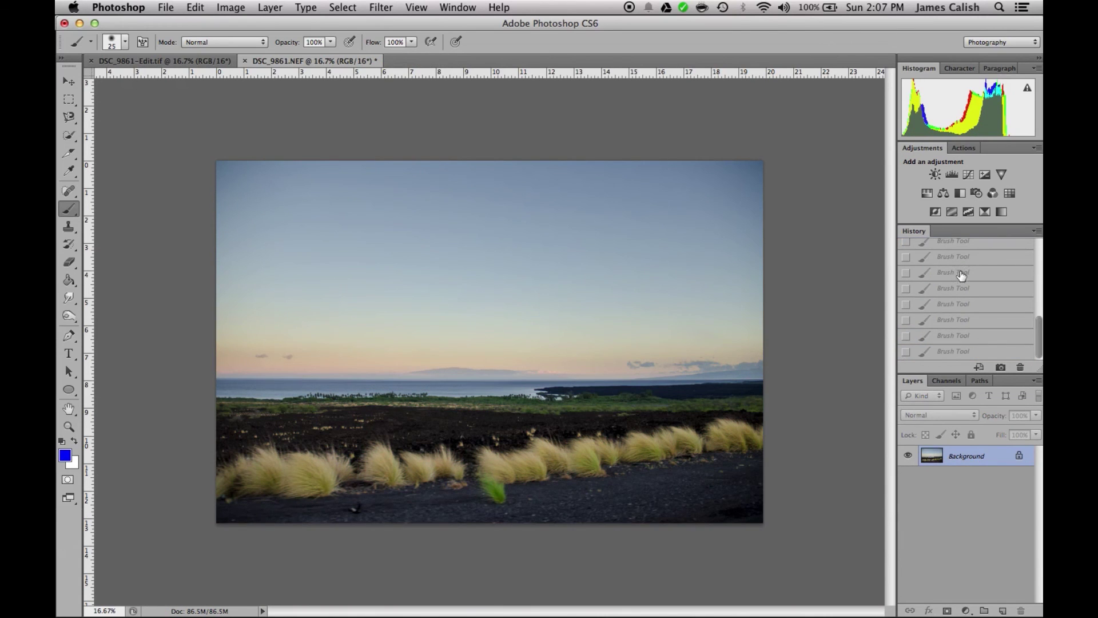
left_click(953, 351)
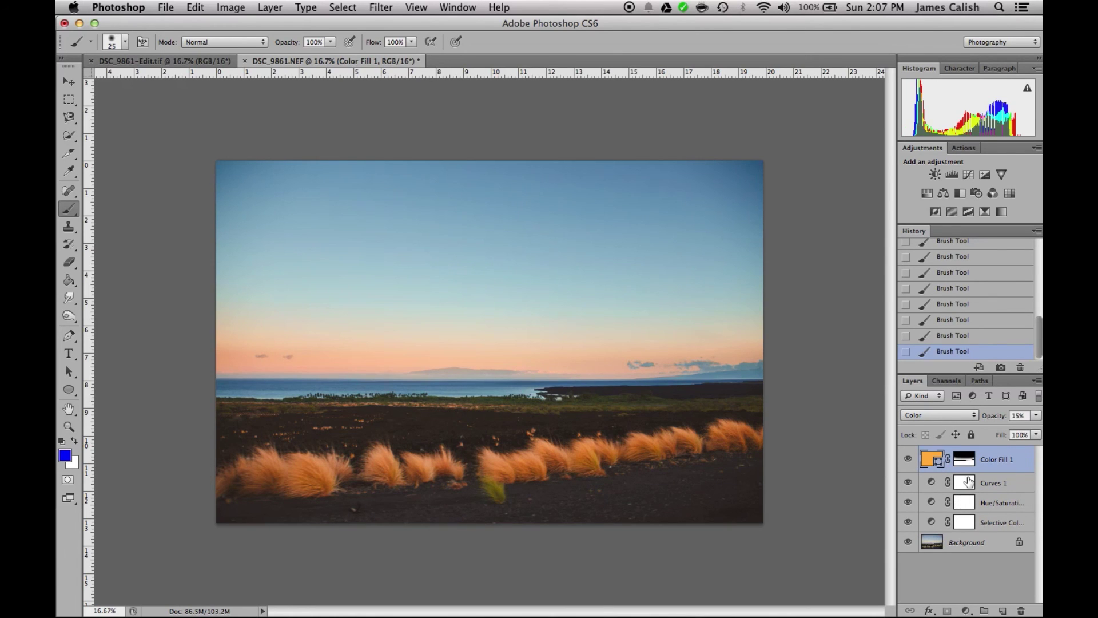
double_click(932, 503)
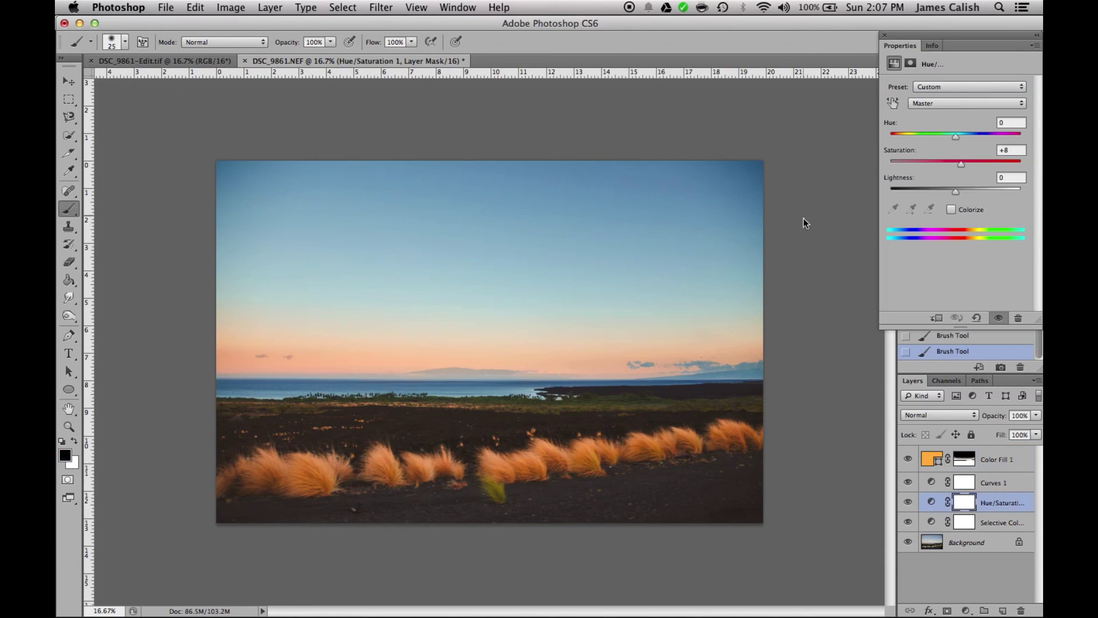
Step: In Curves 1, enter an exact black-point Output of 25 after undoing a dragged attempt
double_click(932, 482)
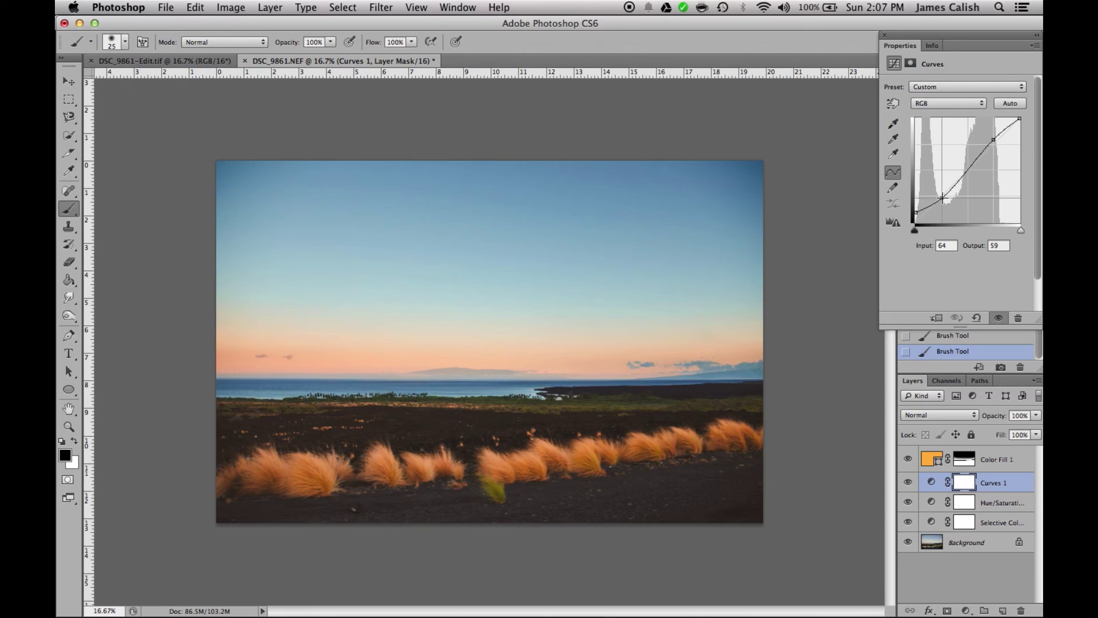
left_click(942, 197)
left_click_drag(915, 211, 914, 216)
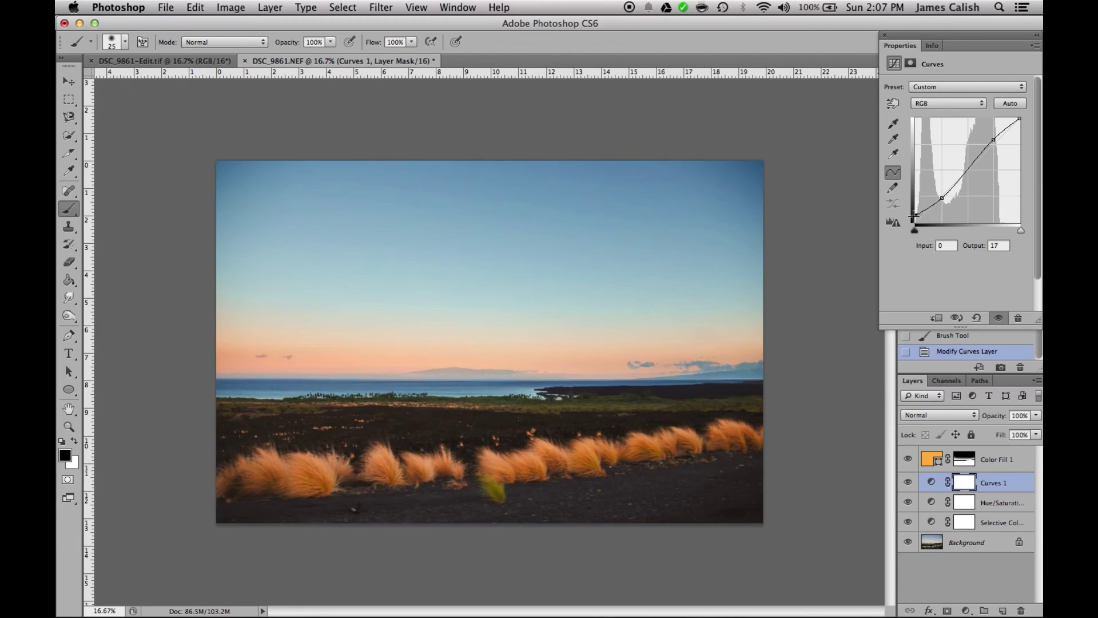
key("super+z")
left_click(1000, 245)
type("25")
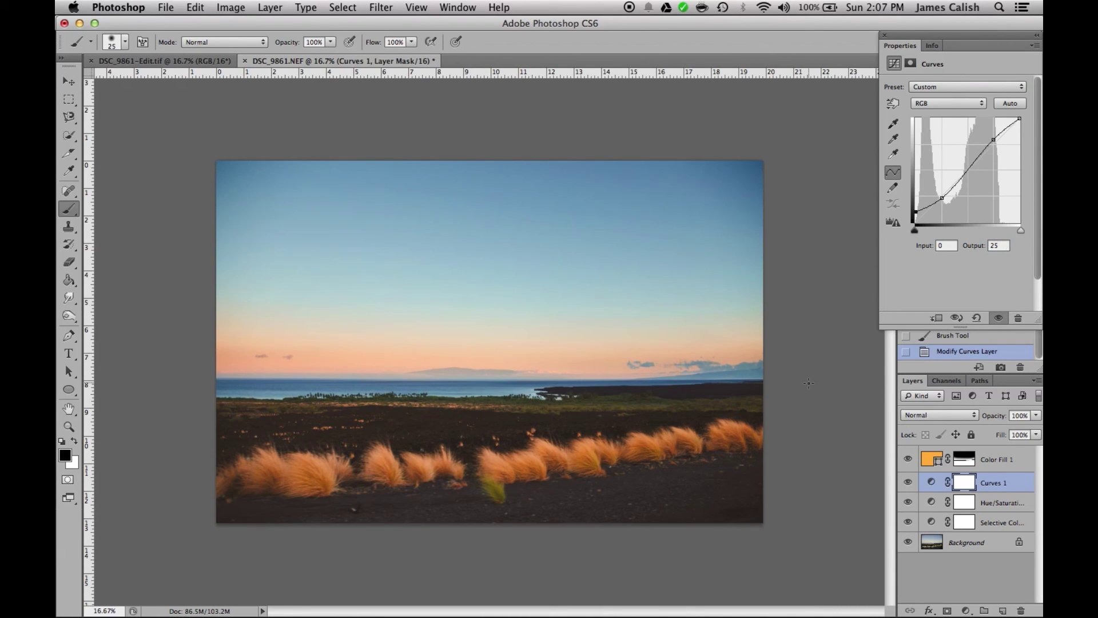
left_click(884, 35)
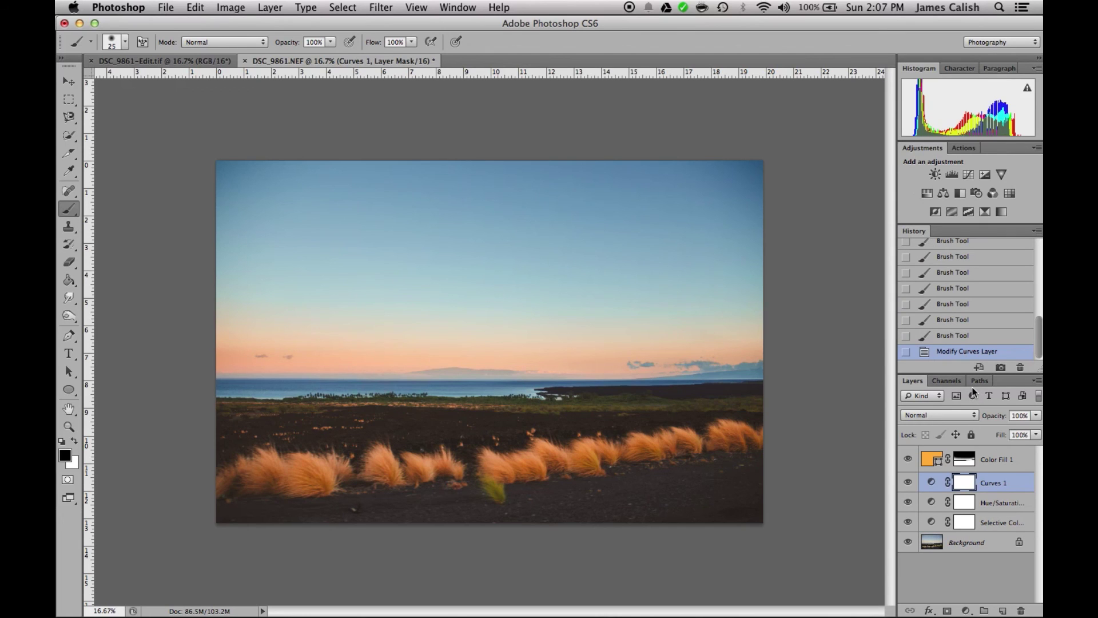
scroll(973, 350, "up", 5)
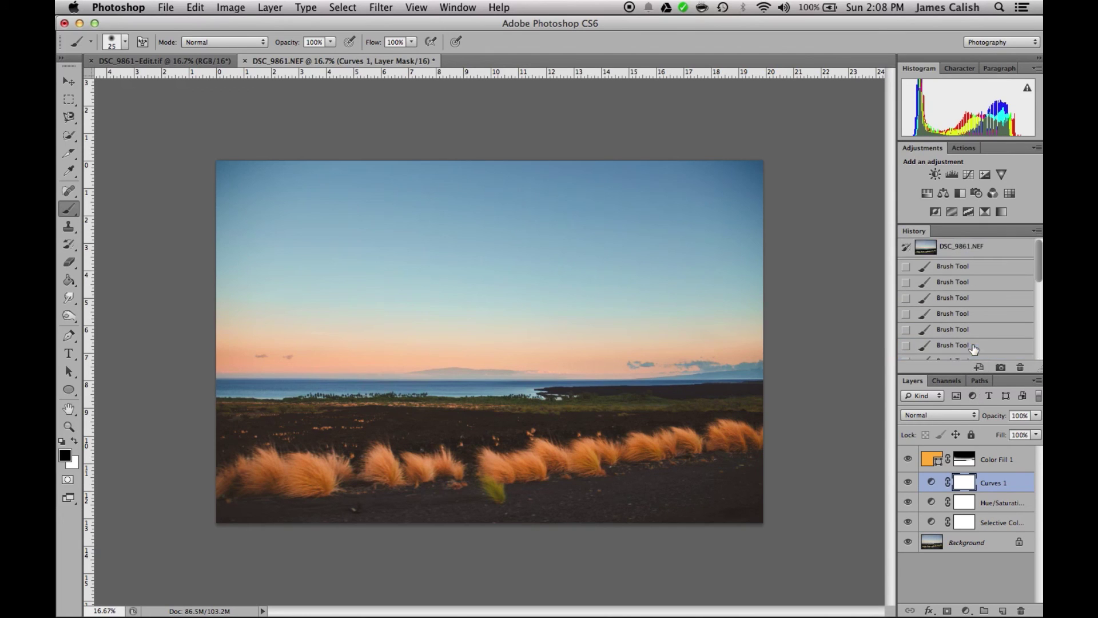
left_click(966, 247)
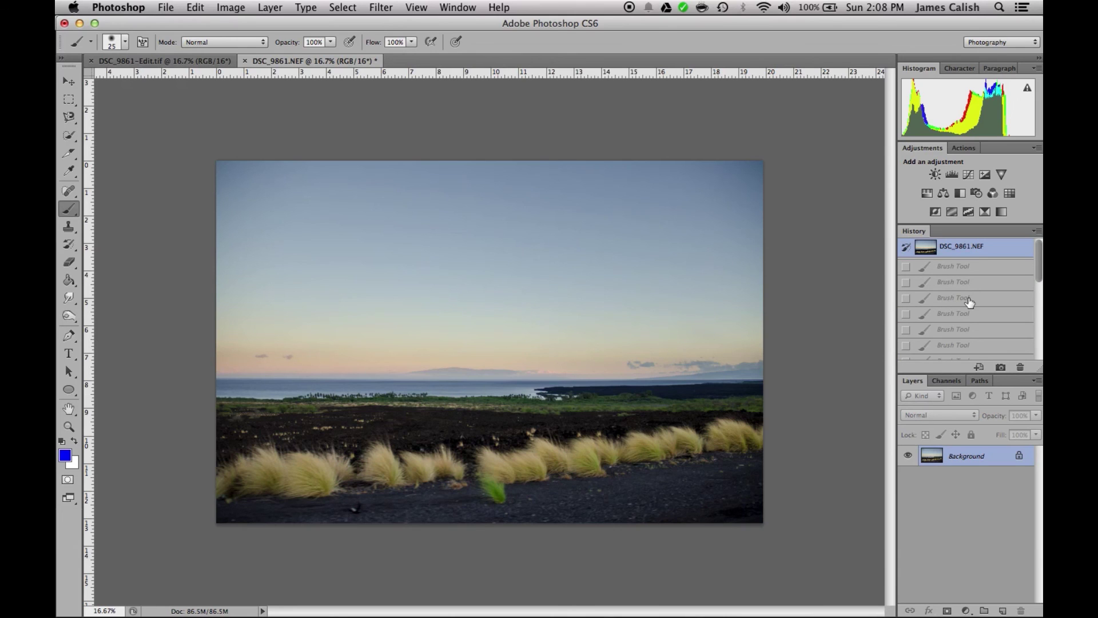
scroll(969, 301, "down", 5)
left_click(964, 351)
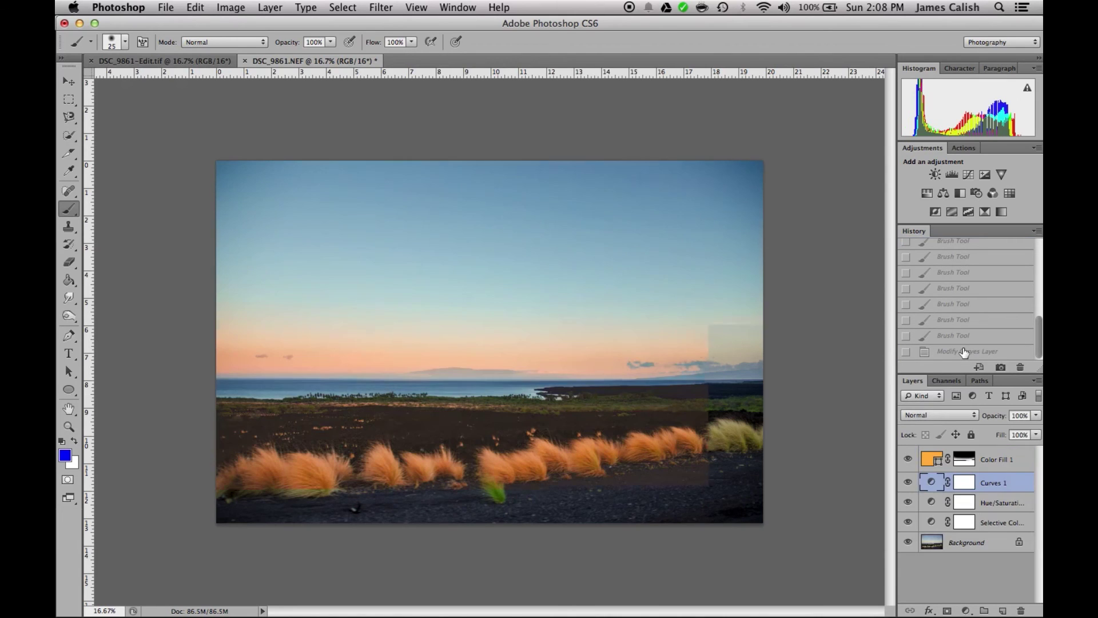